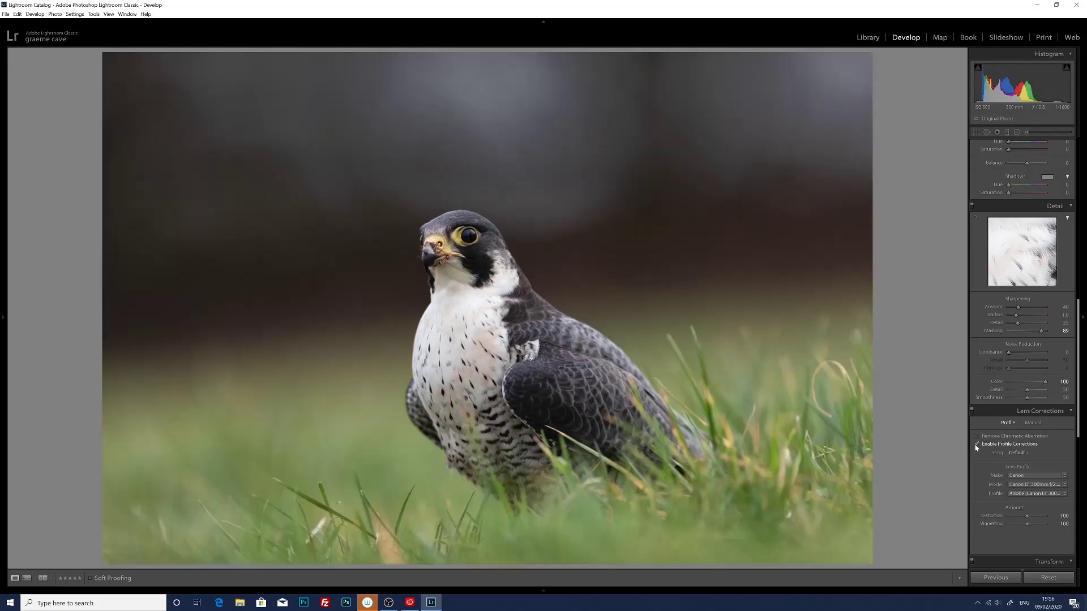
Step: Turn on Remove Chromatic Aberration, check the falcon's head zoomed in, then return to Basic
click(976, 437)
click(447, 220)
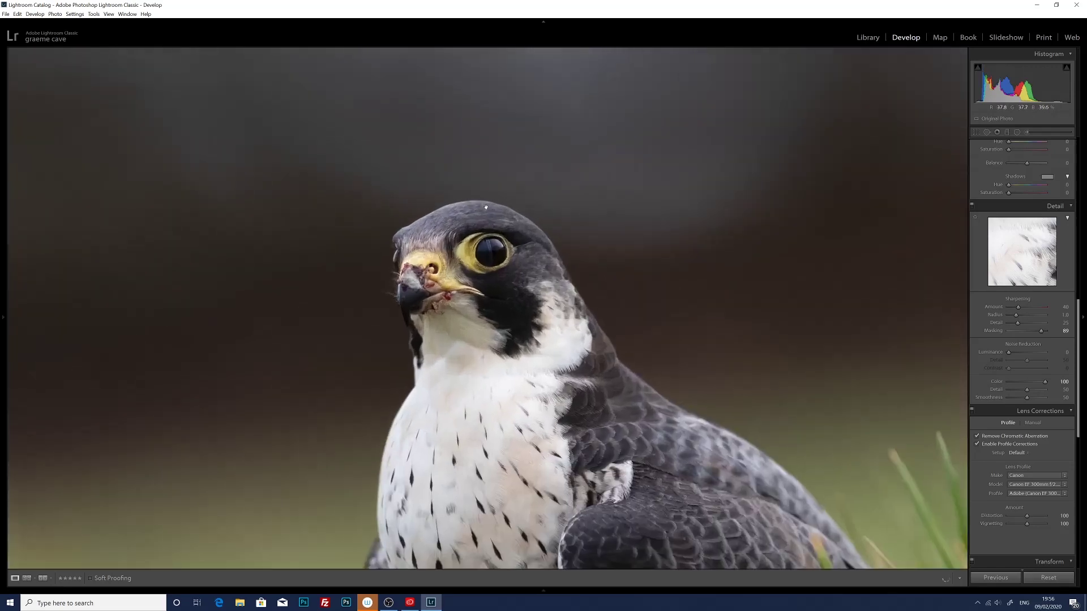
click(471, 231)
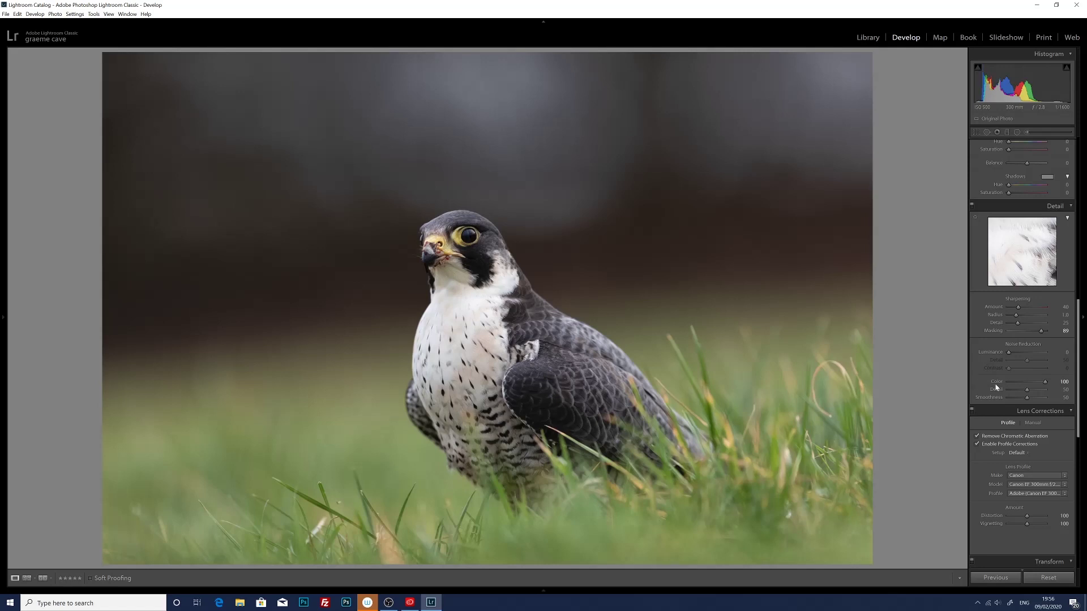
scroll(1066, 394, up, 10)
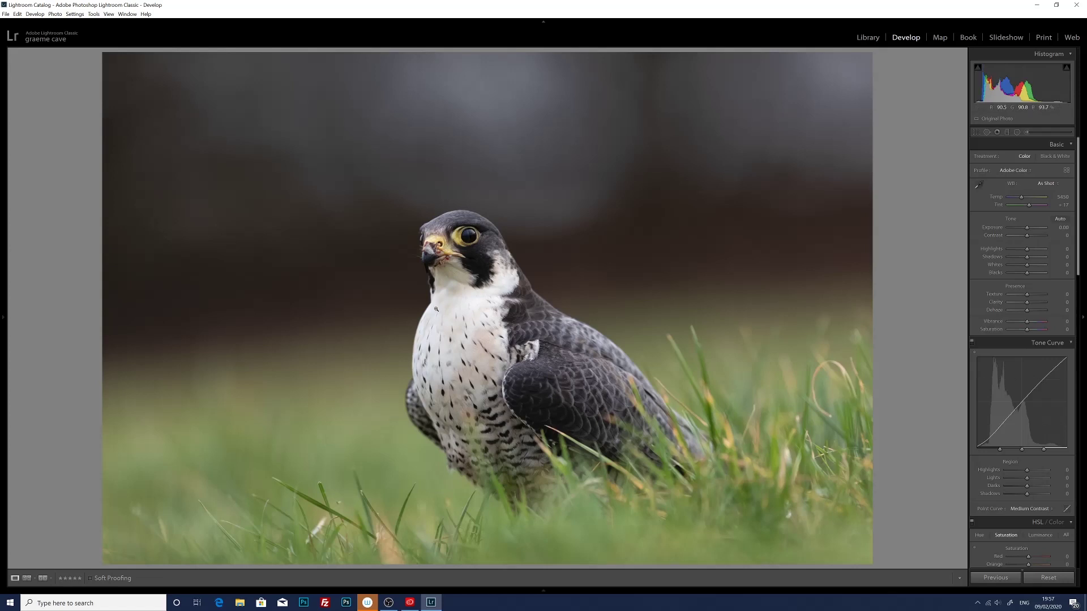
Step: Set Highlights to -50 and Shadows to +83 after checking detail on the falcon
click(447, 336)
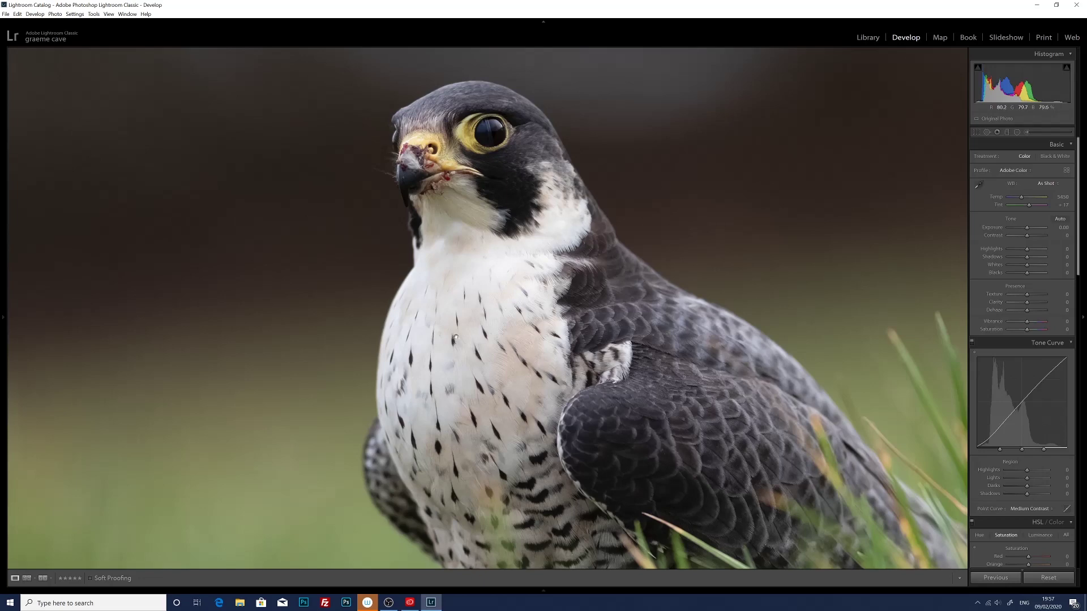
click(457, 372)
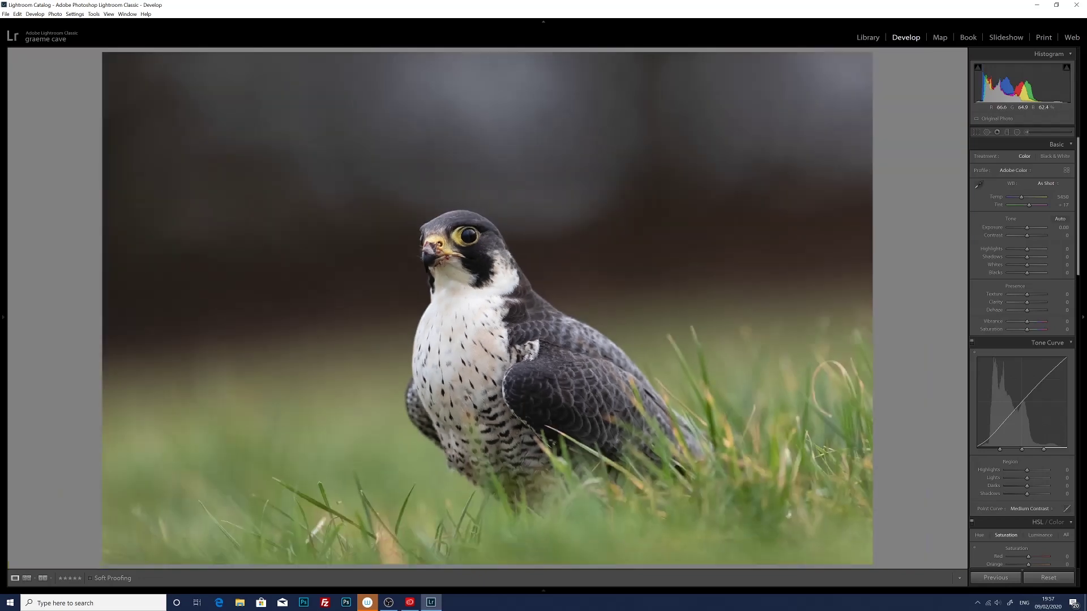
drag(1028, 253, 1018, 253)
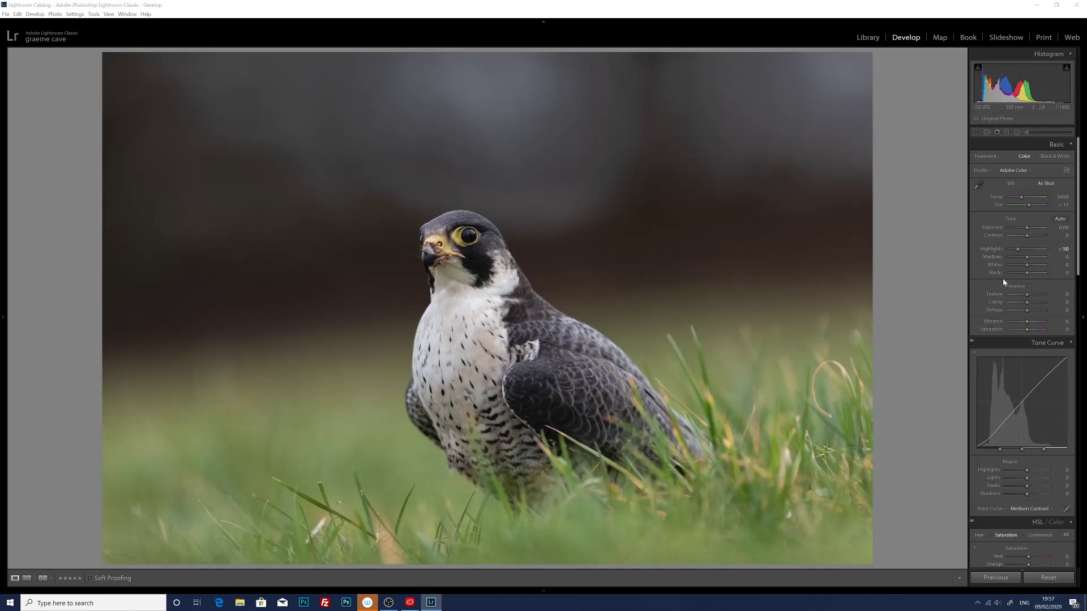
drag(1026, 257, 1043, 260)
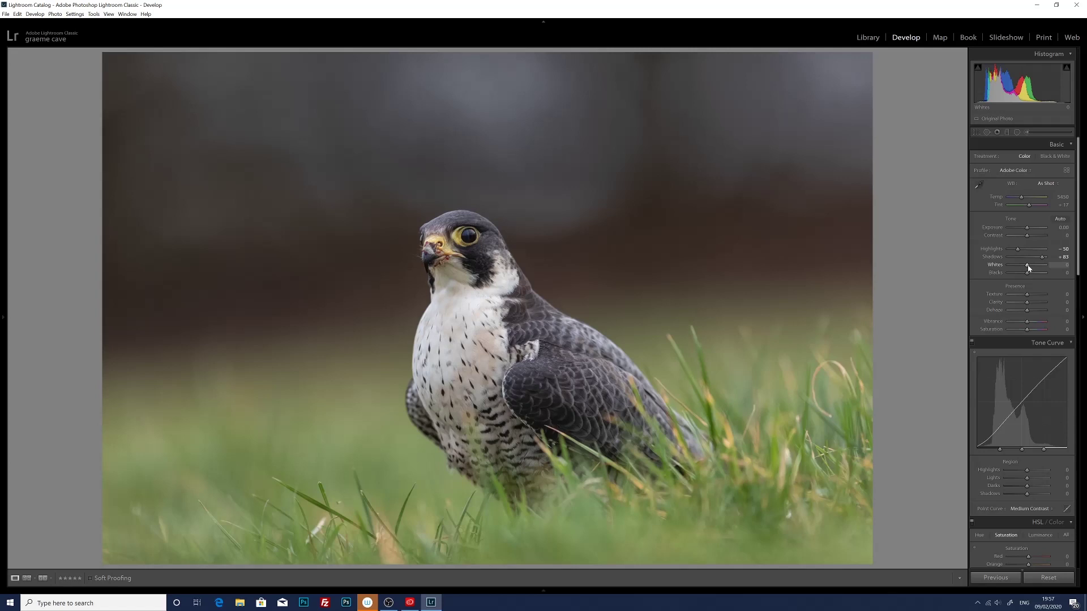
Step: Raise Whites to +43 while watching the Alt clipping preview
key(alt)
drag(1028, 268, 1034, 266)
alt+click(1037, 268)
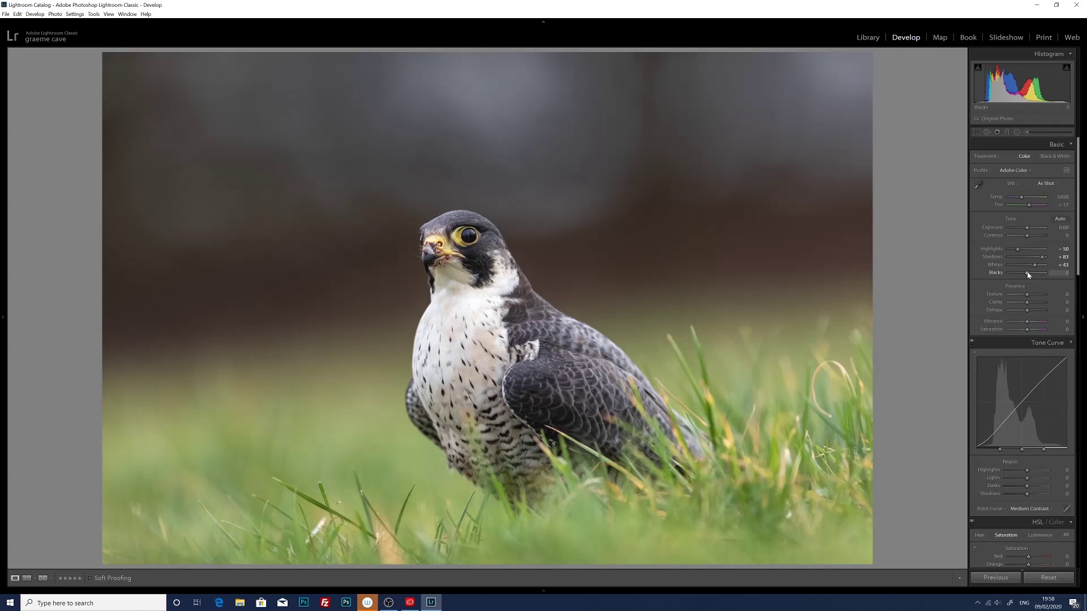
Step: Lower Blacks to -22 with the Alt clipping preview showing
key(alt)
drag(1027, 273, 1024, 275)
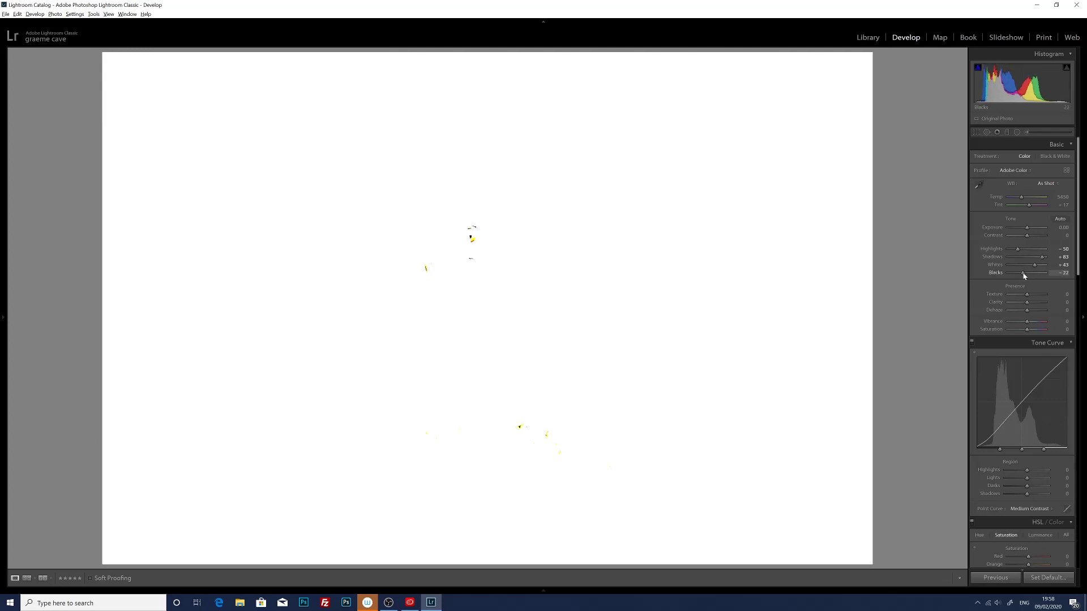
drag(1024, 276, 1023, 275)
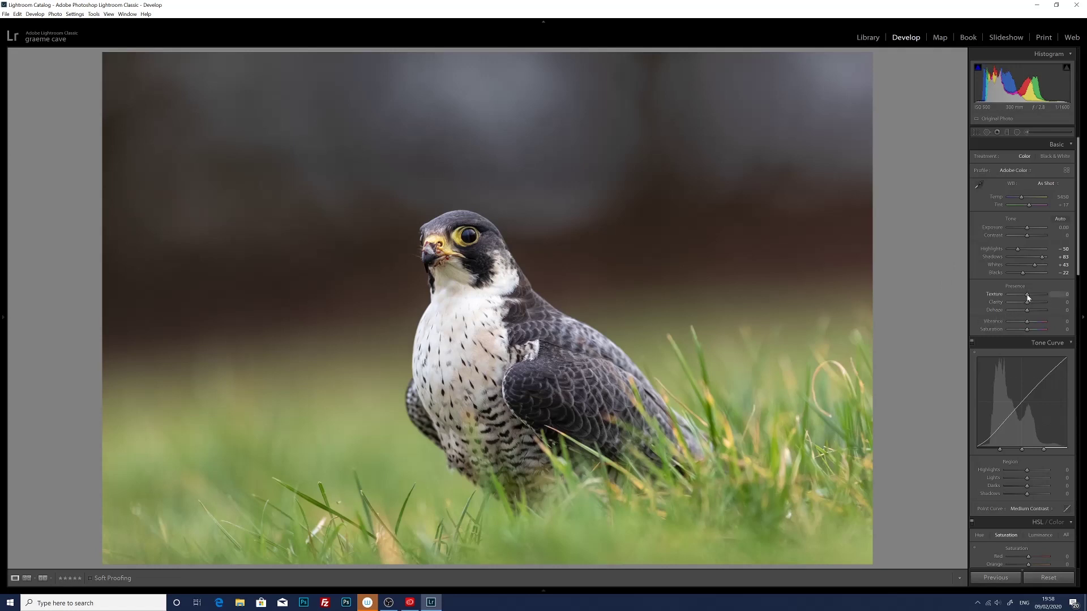
Step: Set Presence to Texture +18, Clarity +9, Vibrance +10 and Saturation -7
drag(1029, 298, 1031, 298)
drag(1027, 306, 1029, 306)
drag(1028, 324, 1029, 324)
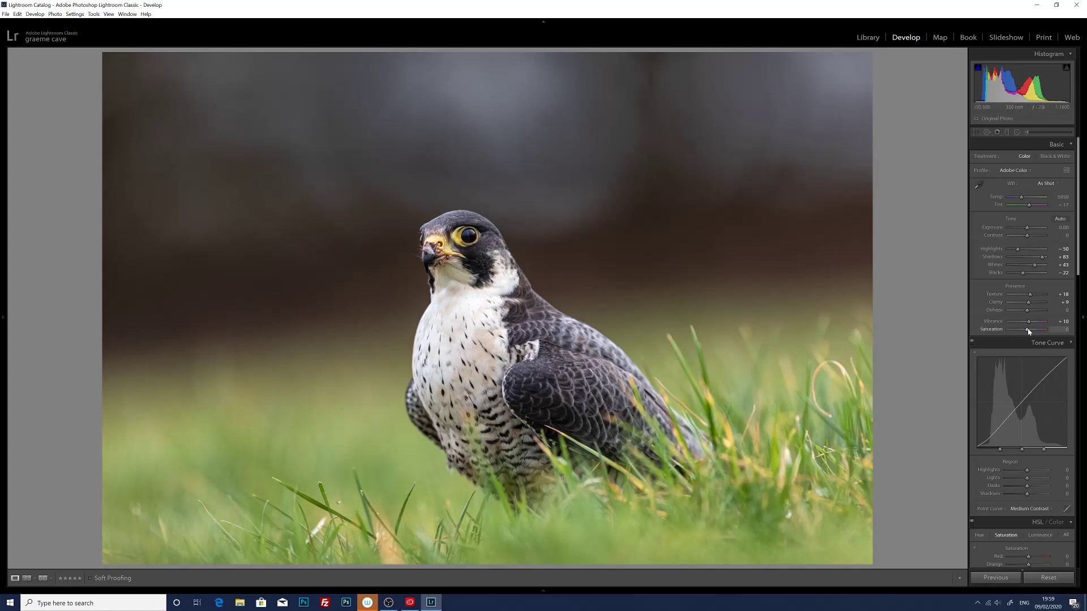
drag(1027, 331, 1026, 331)
Step: In HSL Saturation, bring the Green slider down to -32 to mute the grass
scroll(1070, 328, down, 2)
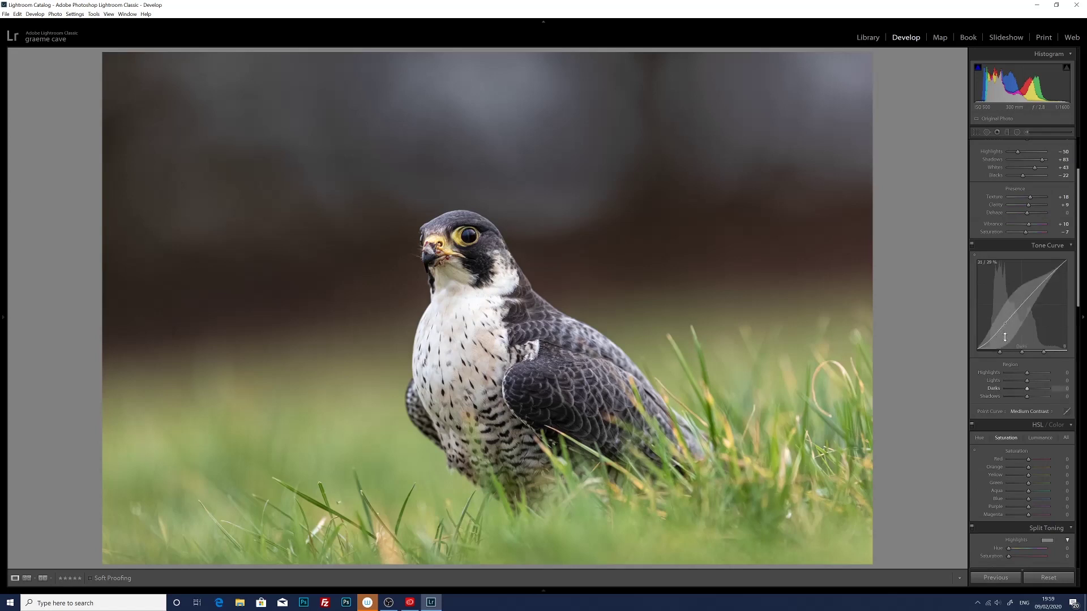
scroll(1078, 352, down, 2)
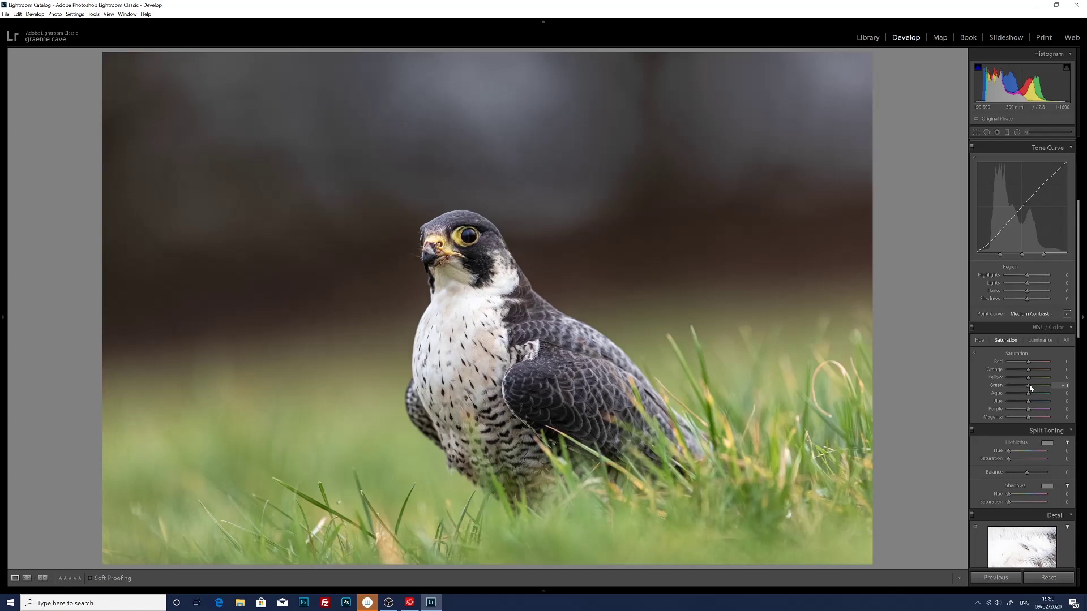
drag(1030, 388, 1024, 389)
drag(1026, 388, 1025, 388)
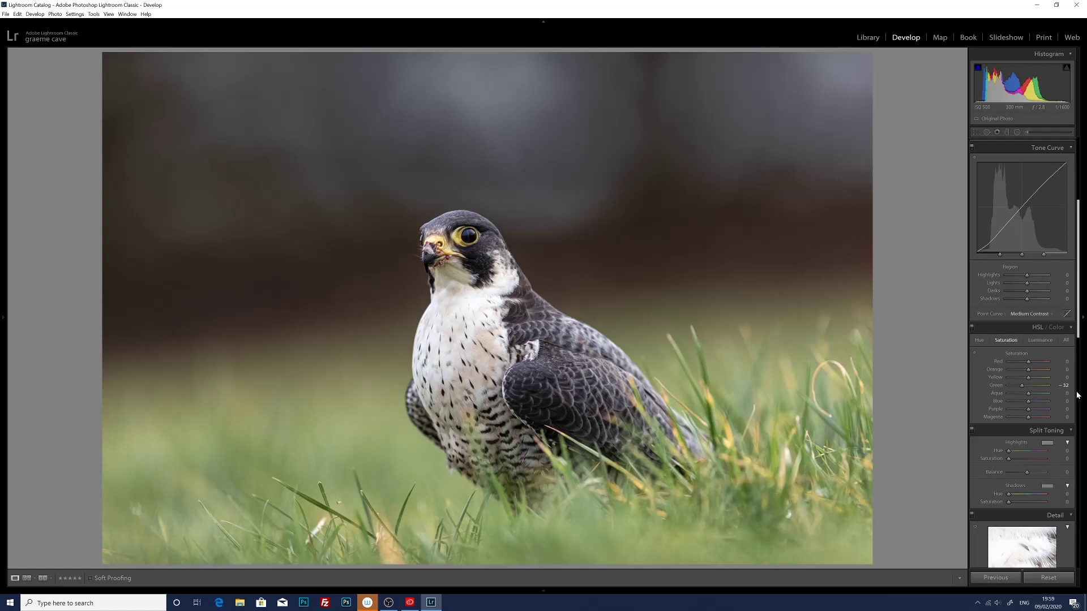
scroll(1077, 394, up, 2)
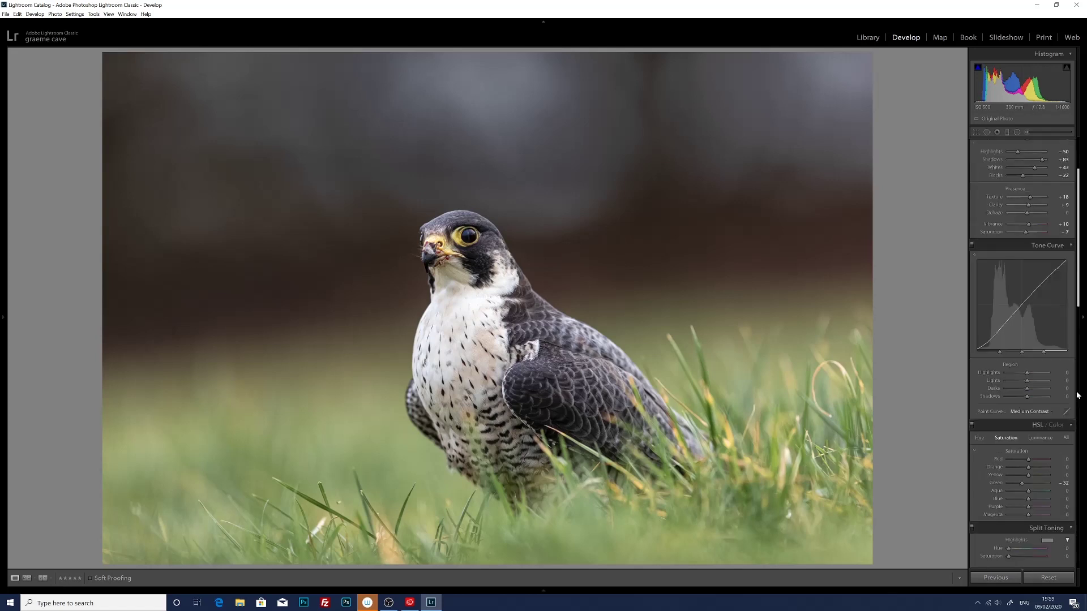
scroll(1077, 395, down, 6)
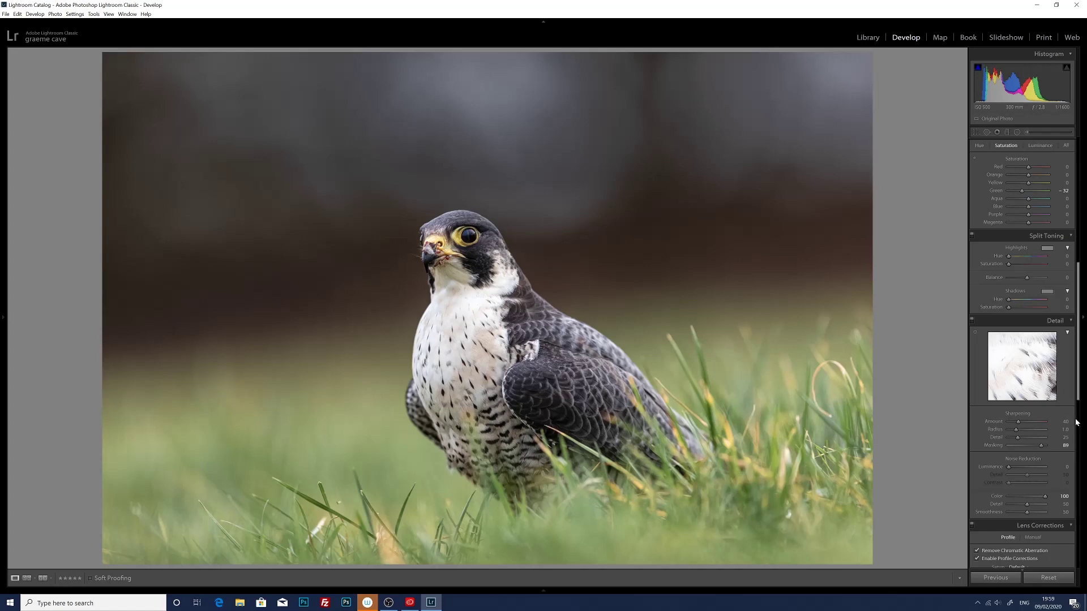
Step: Set the Tone Curve Darks to -9 and Highlights to +8
scroll(1076, 422, up, 10)
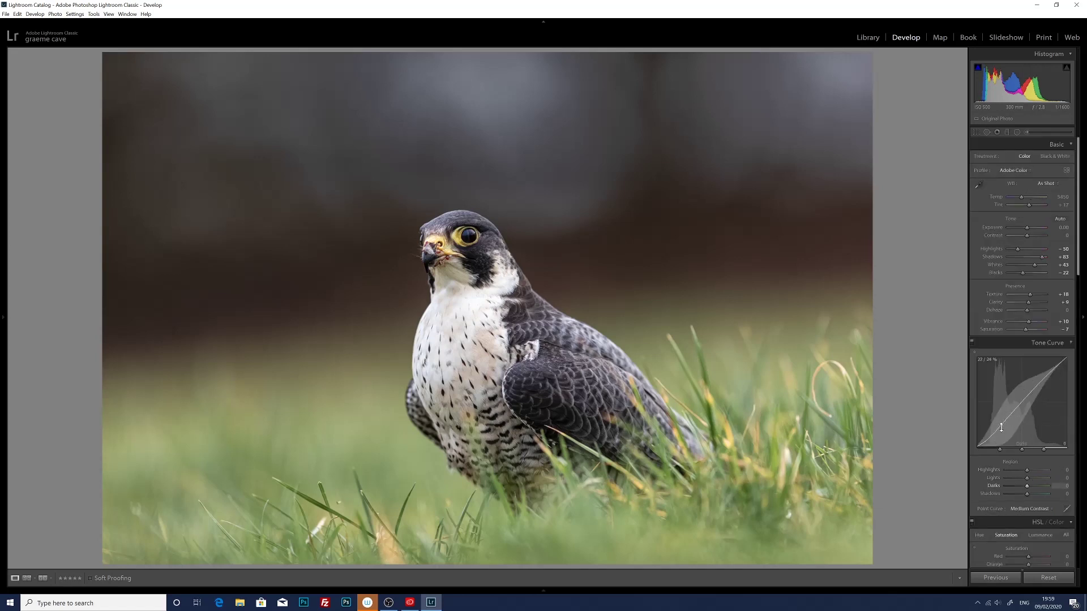
drag(1001, 424, 1001, 428)
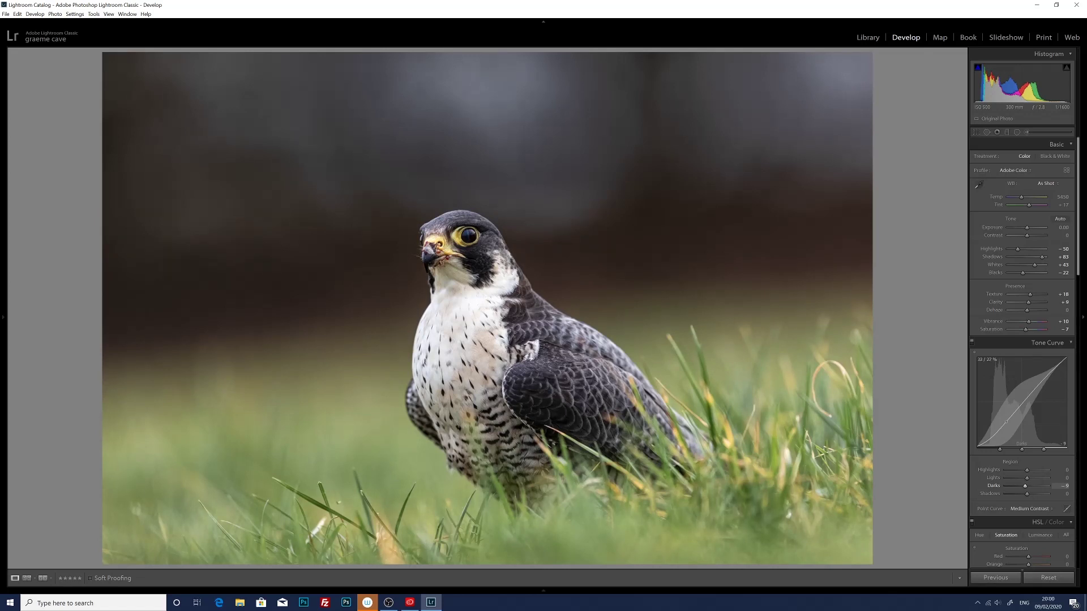
drag(1045, 379, 1044, 378)
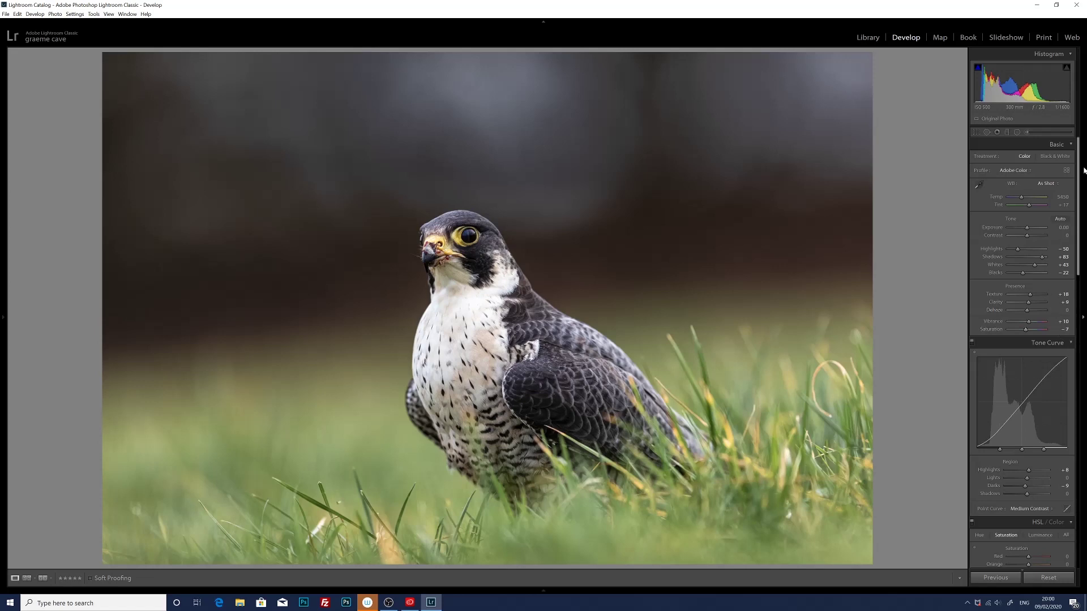
Step: Add a graduated filter at Exposure -1.33 over the top background, widened and lowered toward the head
click(1007, 134)
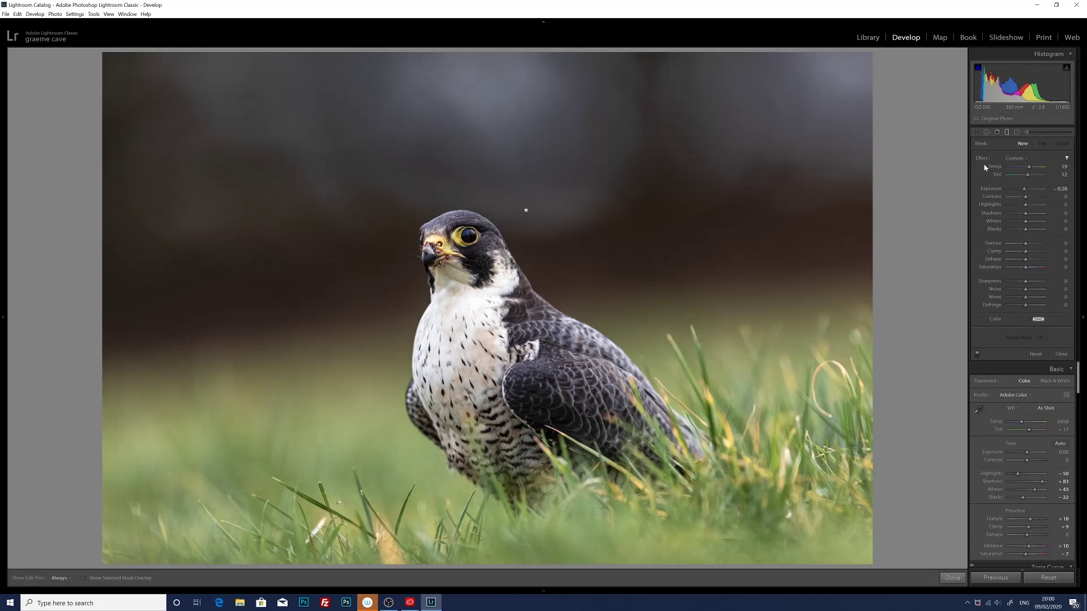
double_click(982, 159)
click(526, 210)
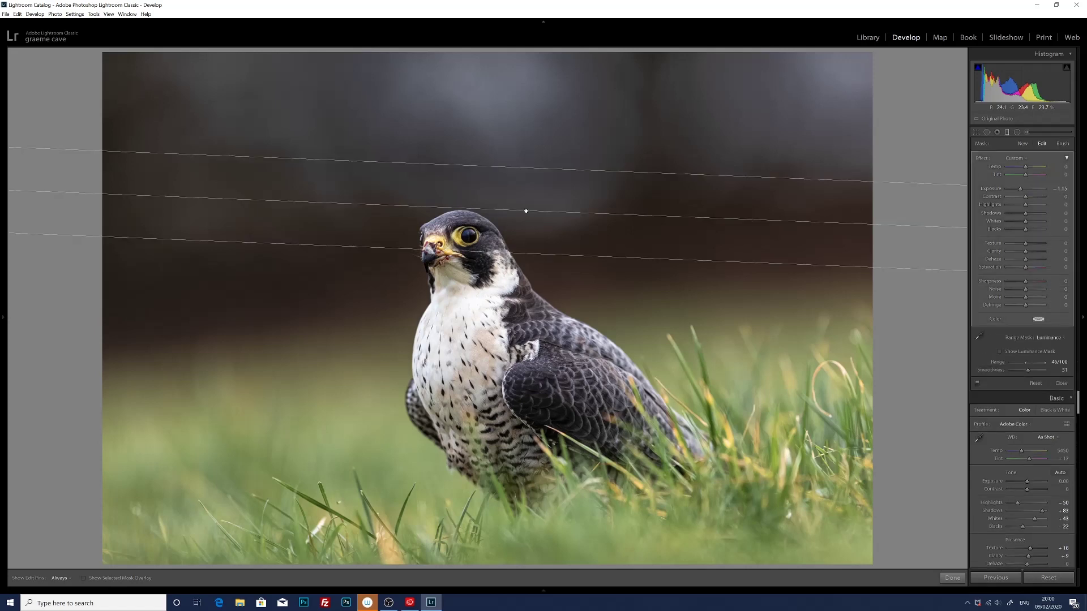
mouse_move(525, 210)
drag(1020, 189, 1019, 192)
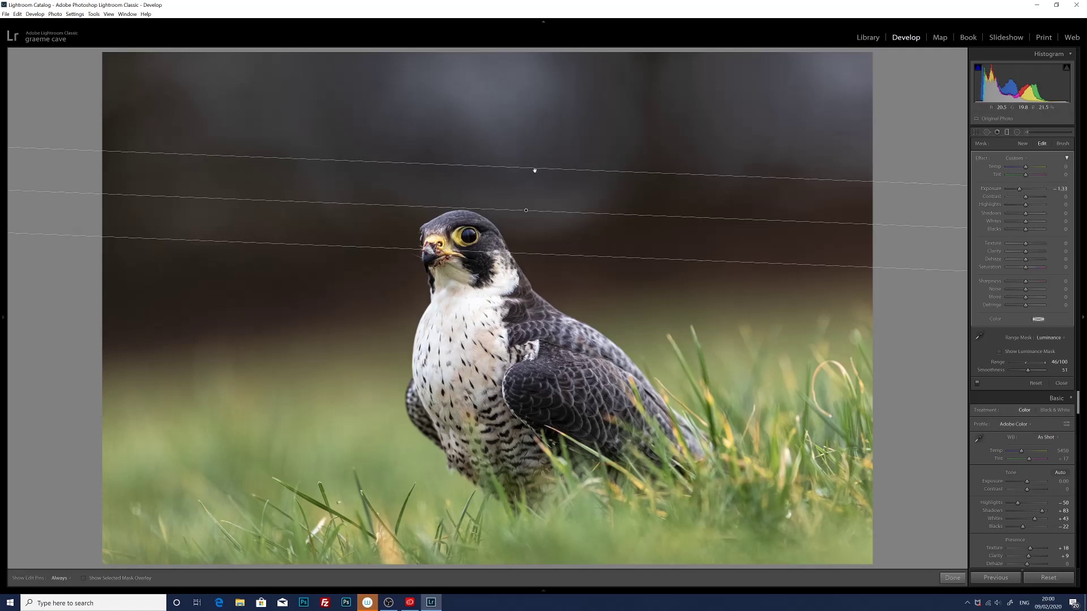
drag(535, 168, 542, 125)
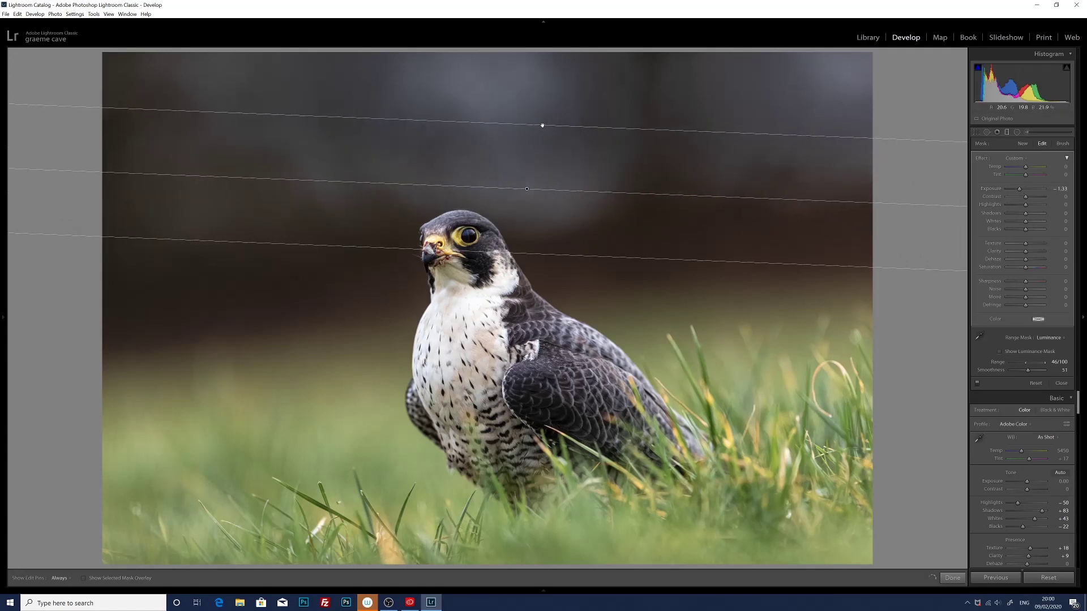
drag(527, 189, 530, 202)
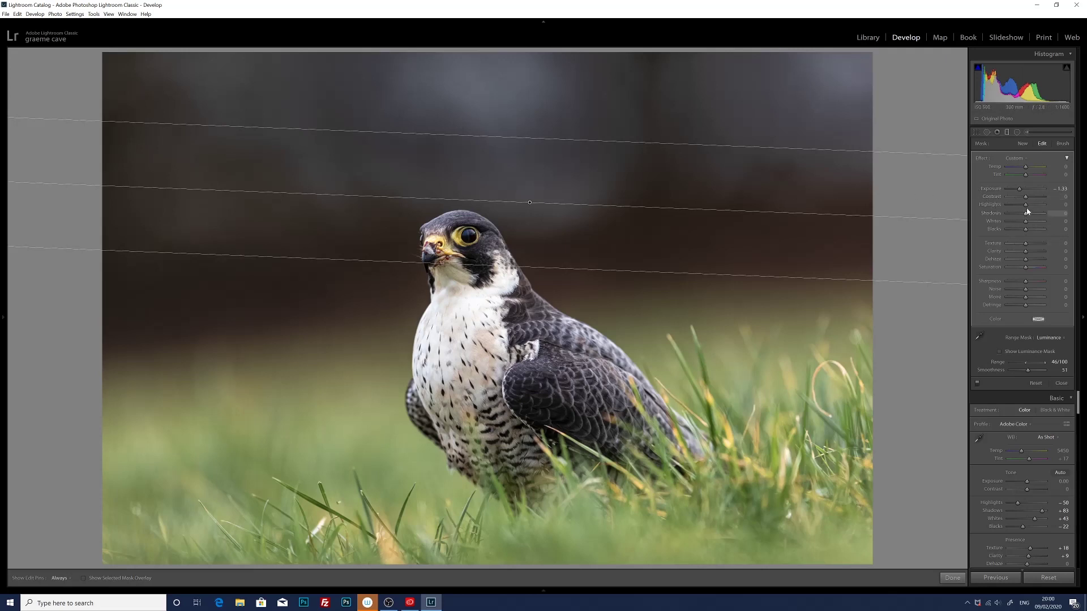
click(1007, 133)
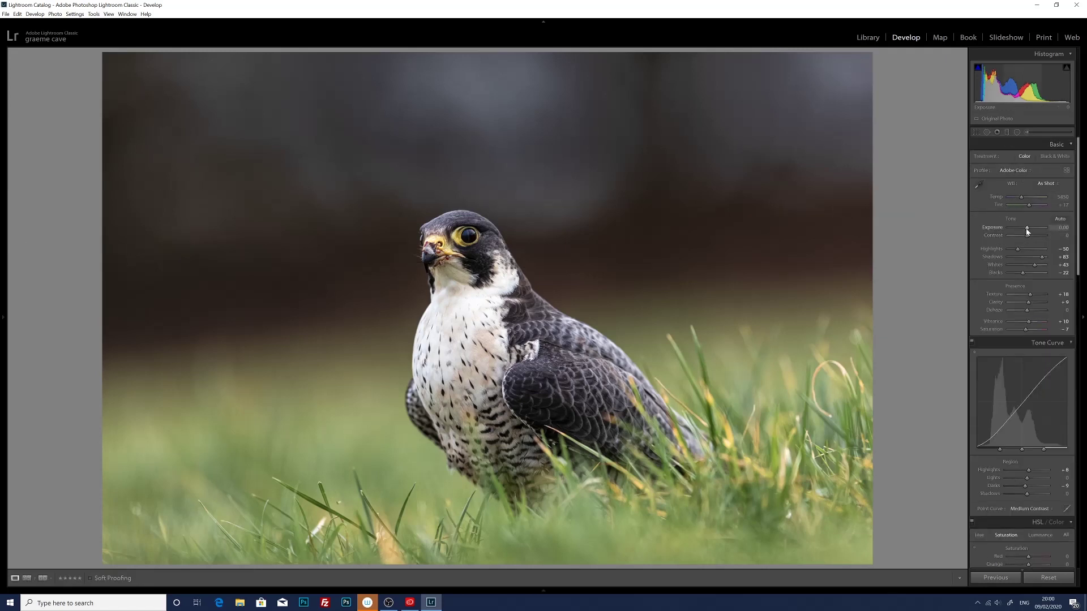
Step: Lower the global Exposure to -0.35 and select the Radial Filter tool
drag(1027, 231, 1025, 230)
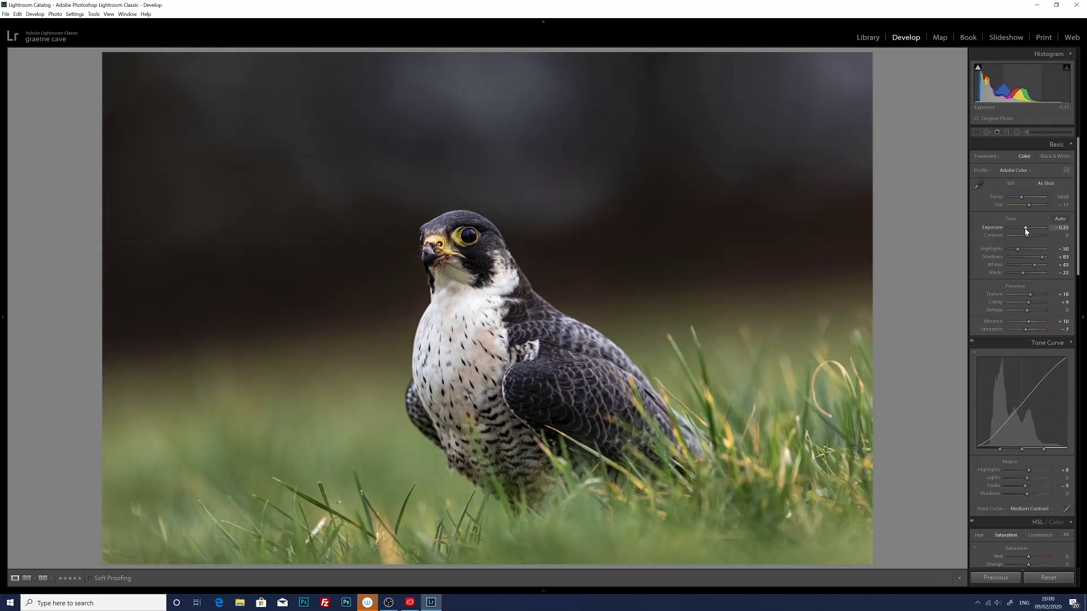
click(1016, 133)
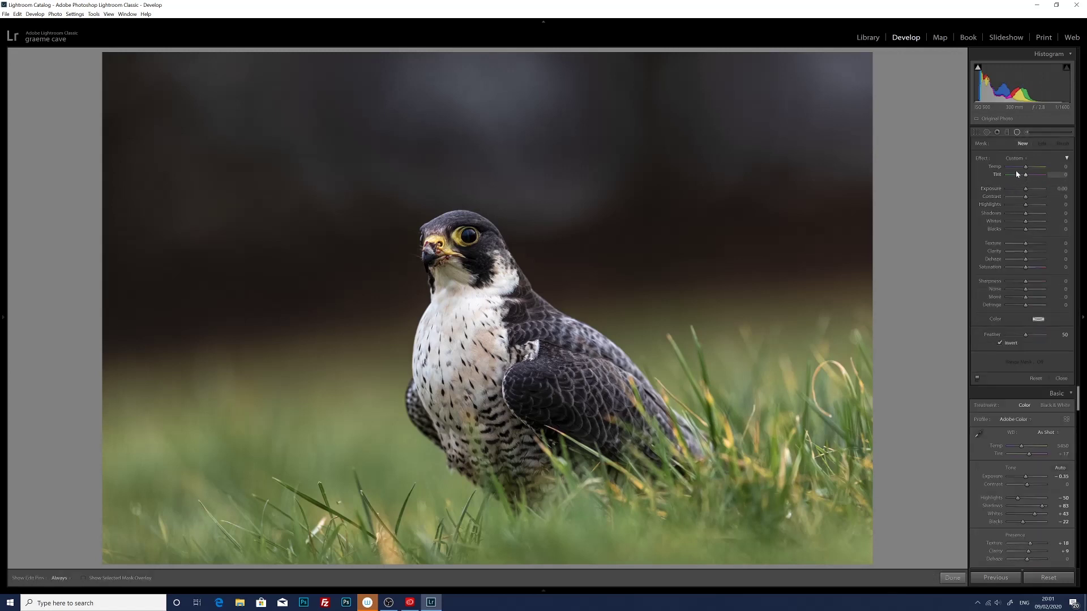
Step: Draw a Temp 13, Tint 9 radial filter over the left grass, rotated clockwise and stretched taller
drag(1026, 168, 1028, 170)
drag(1026, 178, 1026, 177)
drag(254, 398, 468, 458)
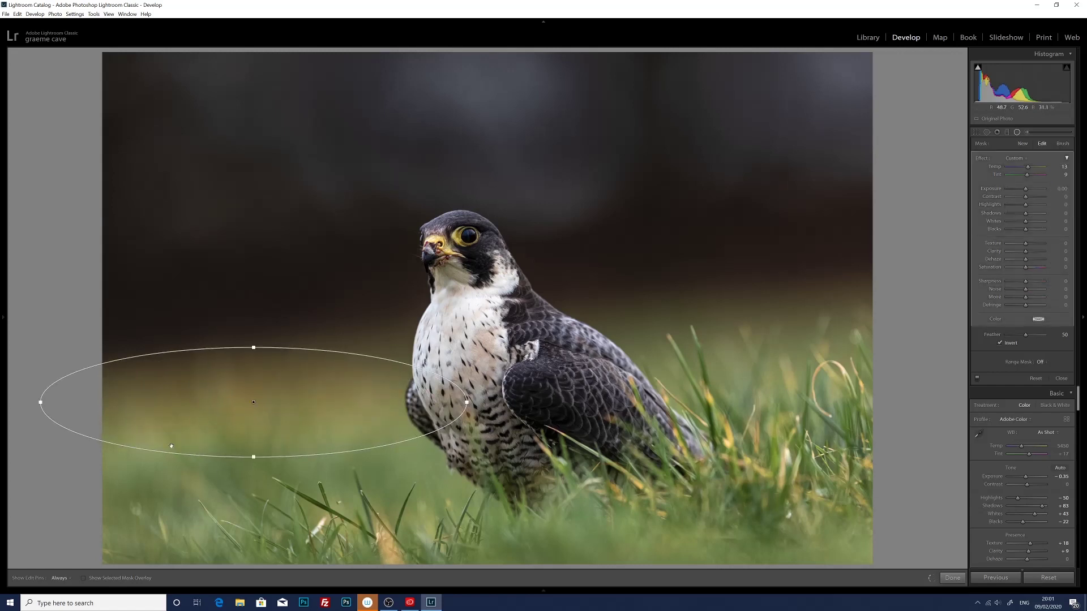
drag(167, 453, 174, 486)
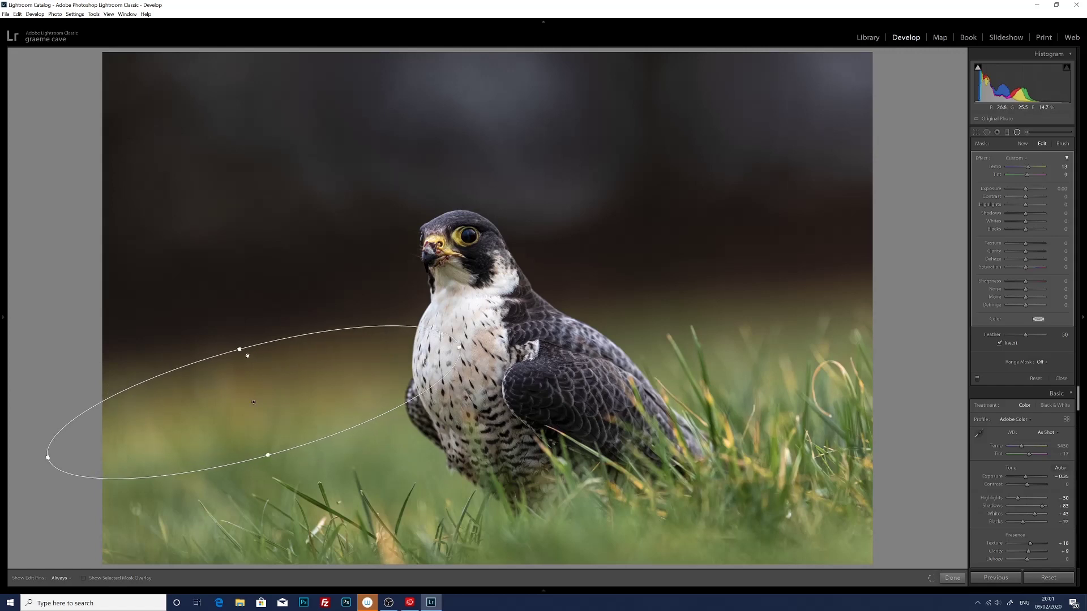
drag(240, 349, 231, 323)
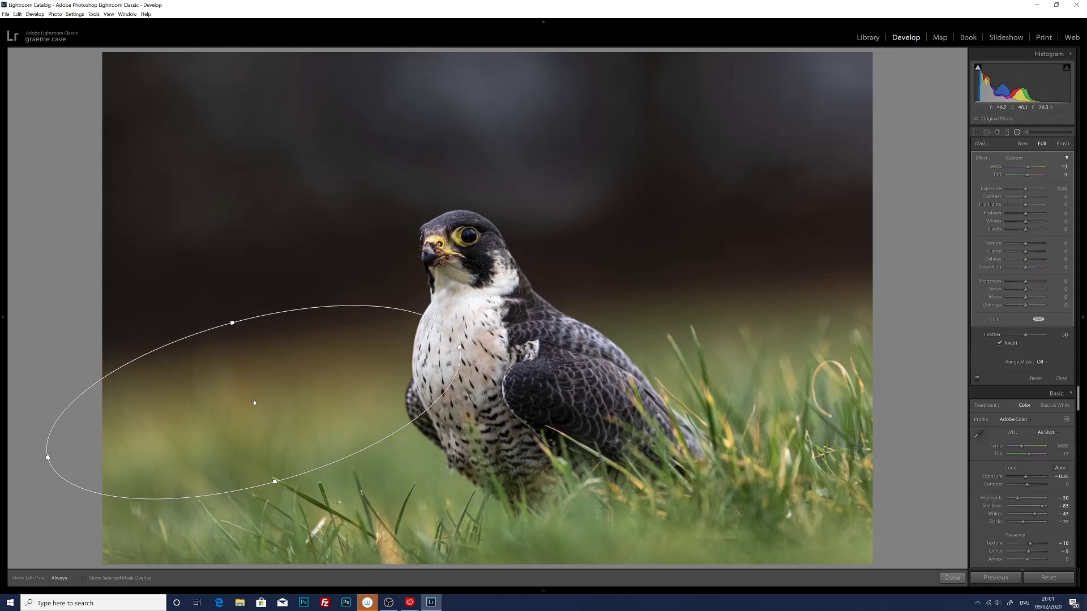
Step: Duplicate the radial filter and place the copy, rotated flatter, over the grass right of the falcon
key(o)
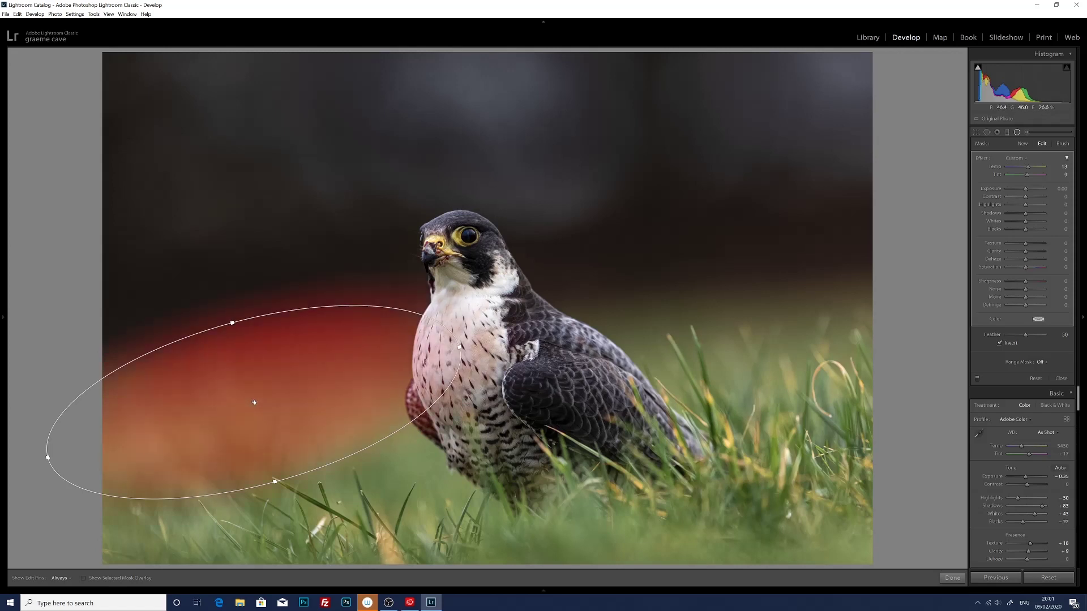
right_click(254, 402)
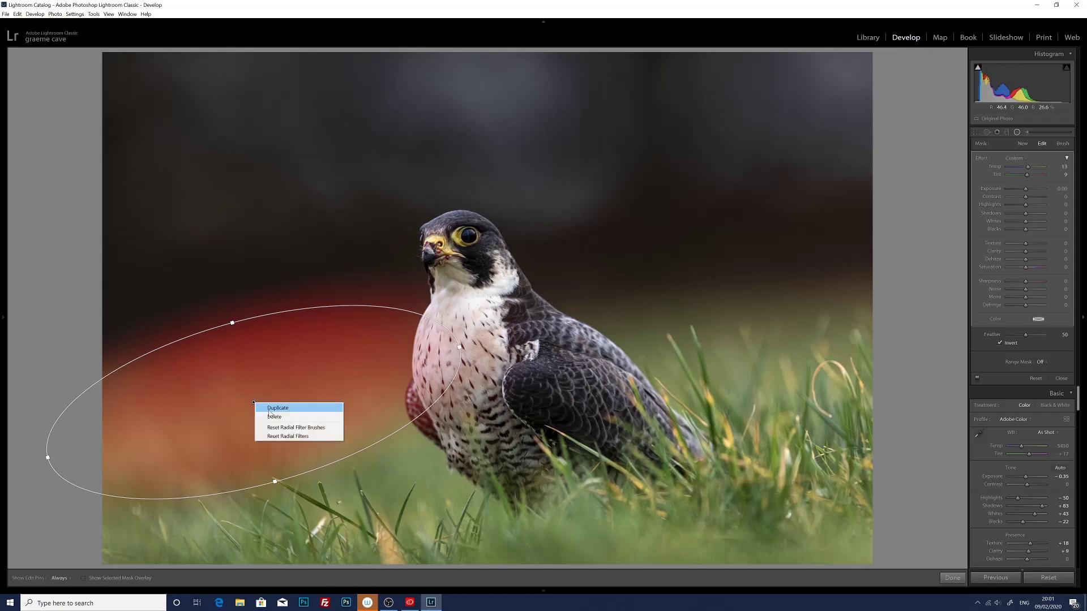
click(281, 409)
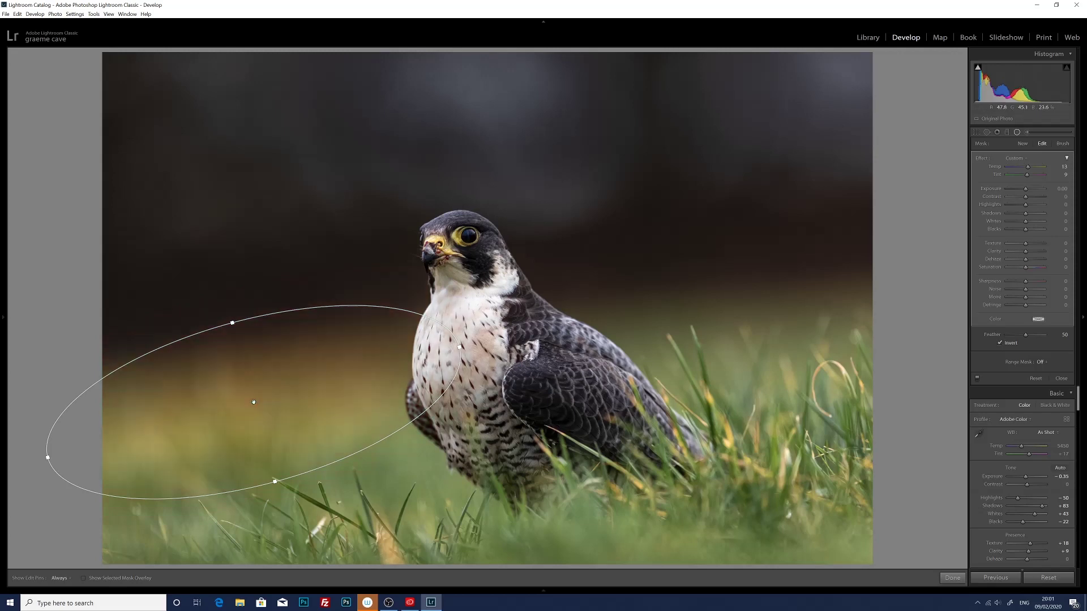
drag(254, 402, 736, 312)
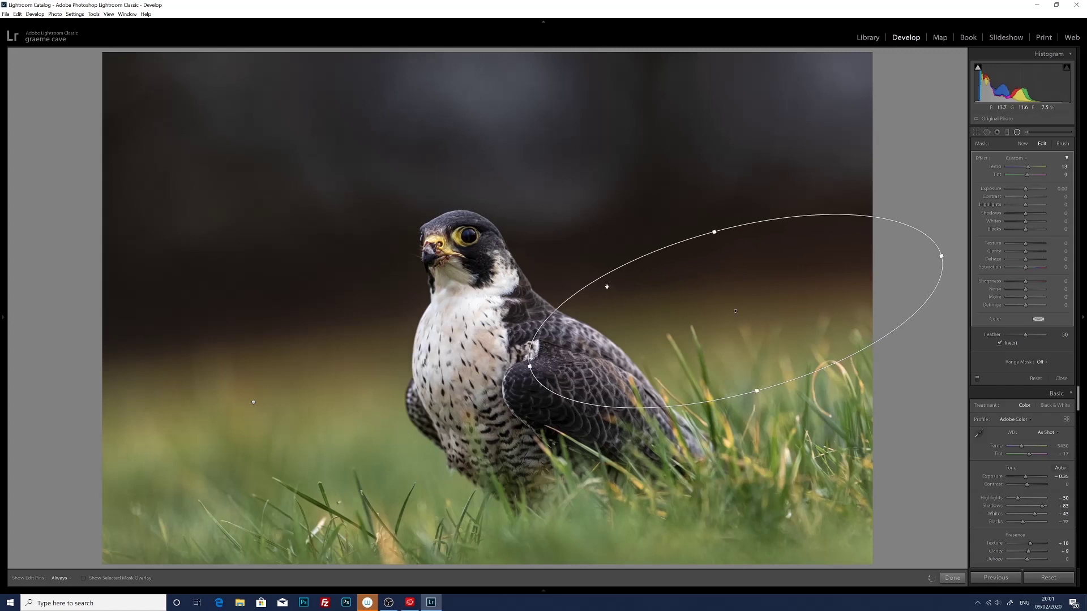
drag(601, 278, 601, 273)
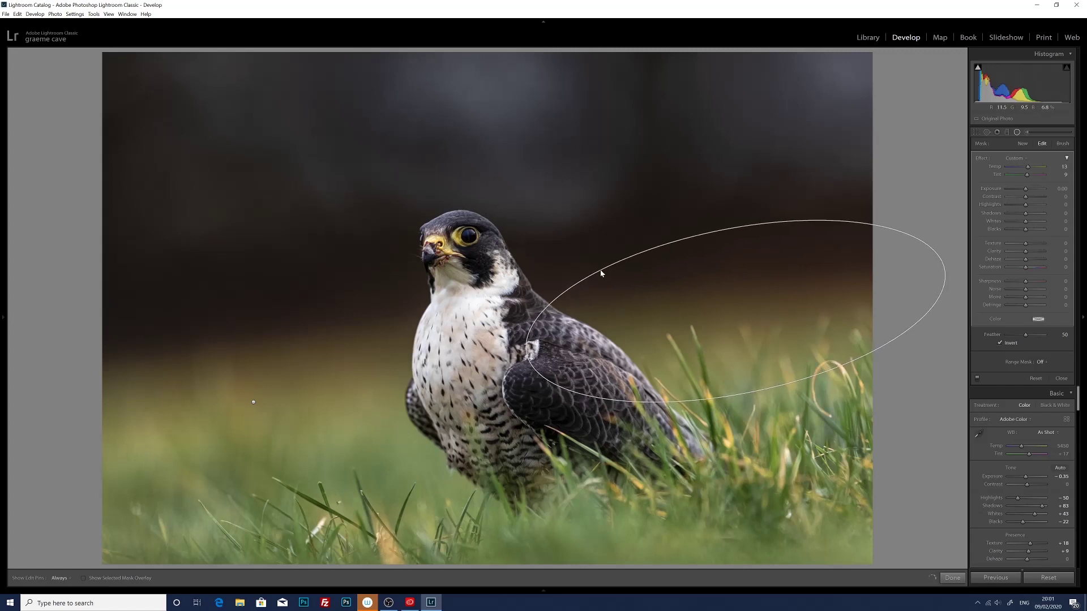
drag(735, 312, 746, 311)
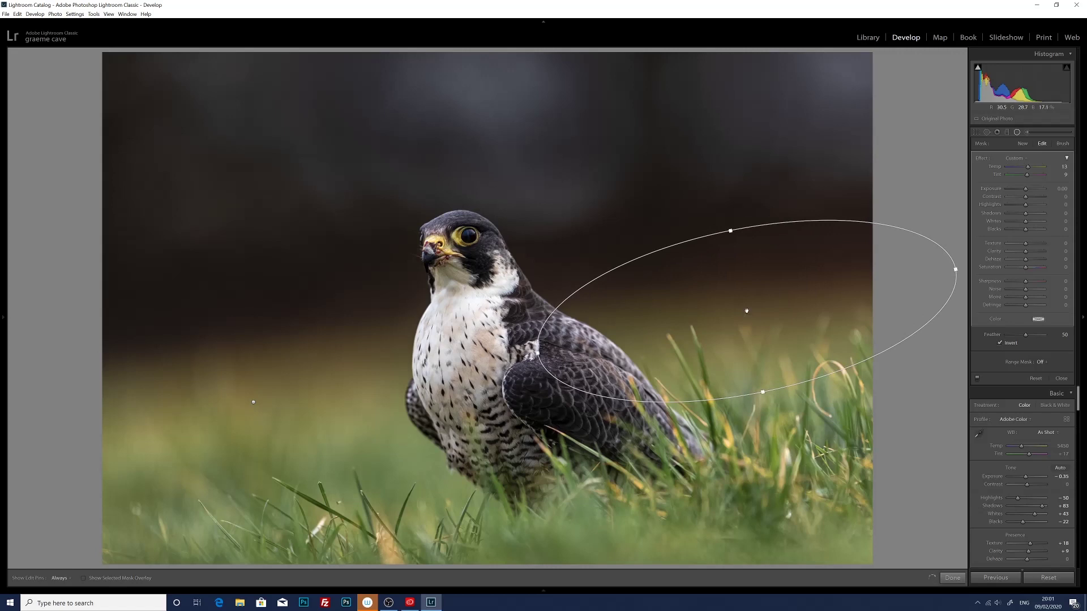
click(1016, 137)
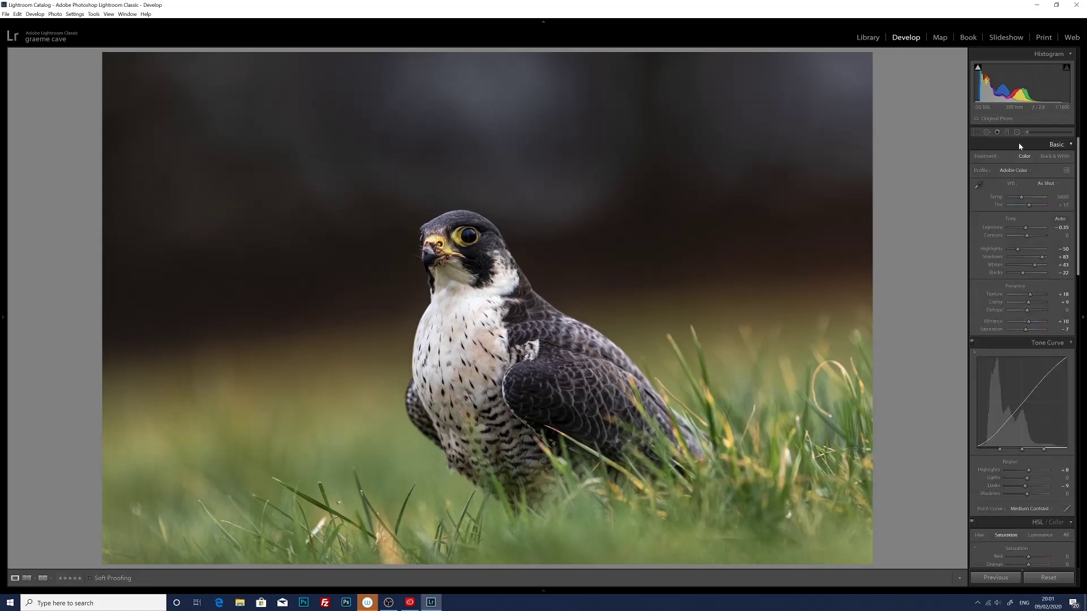
Step: Add a reset small radial filter around the falcon's eye with Exposure 0.26 and Sharpness 33
click(1018, 137)
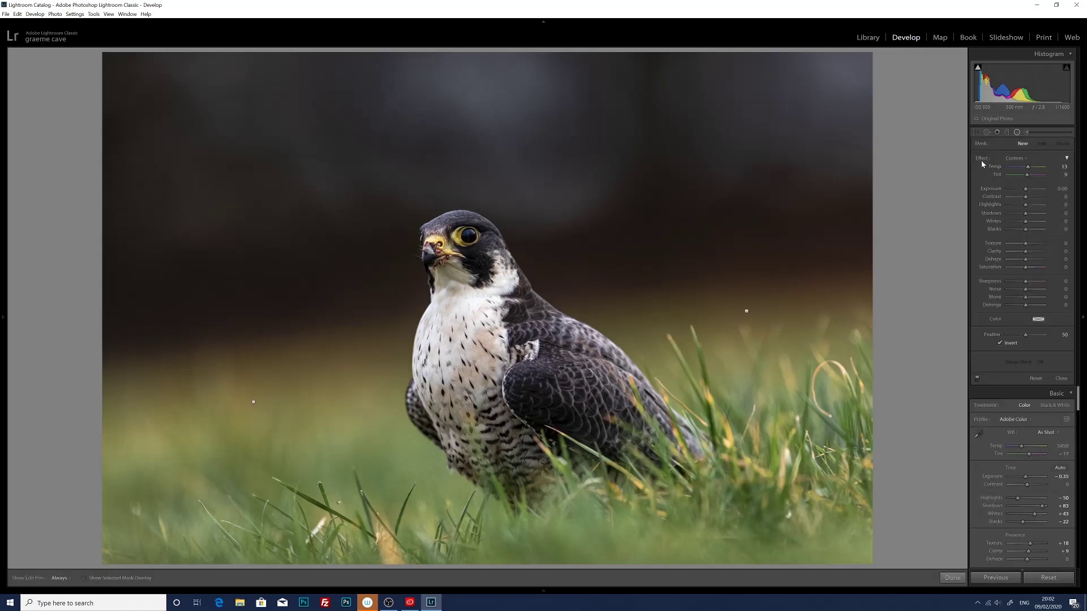
double_click(984, 161)
drag(468, 237, 484, 249)
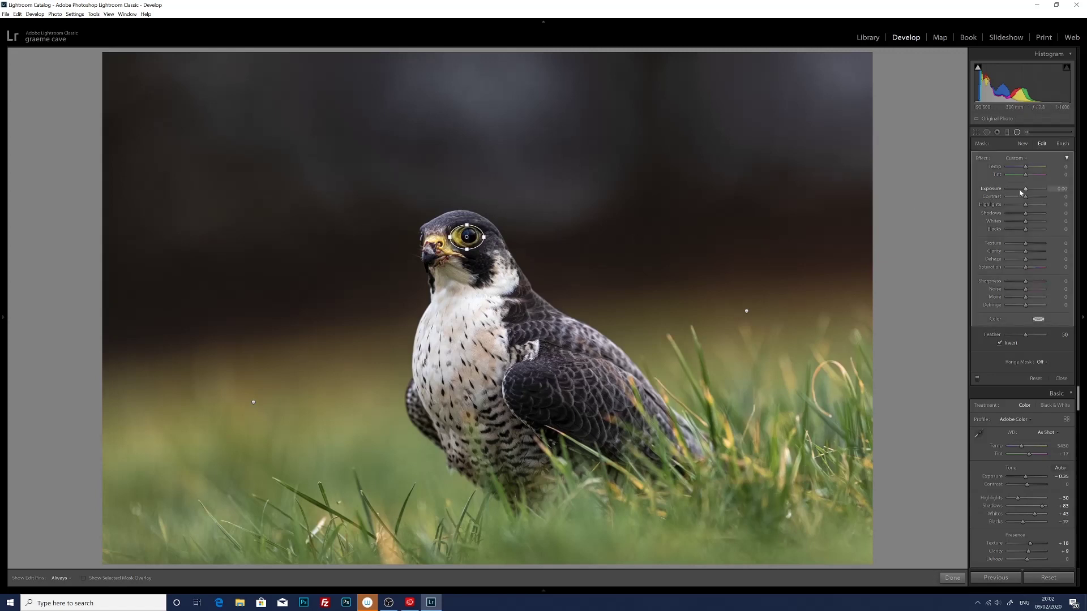
drag(1026, 192, 1026, 193)
drag(1025, 284, 1032, 286)
click(1023, 145)
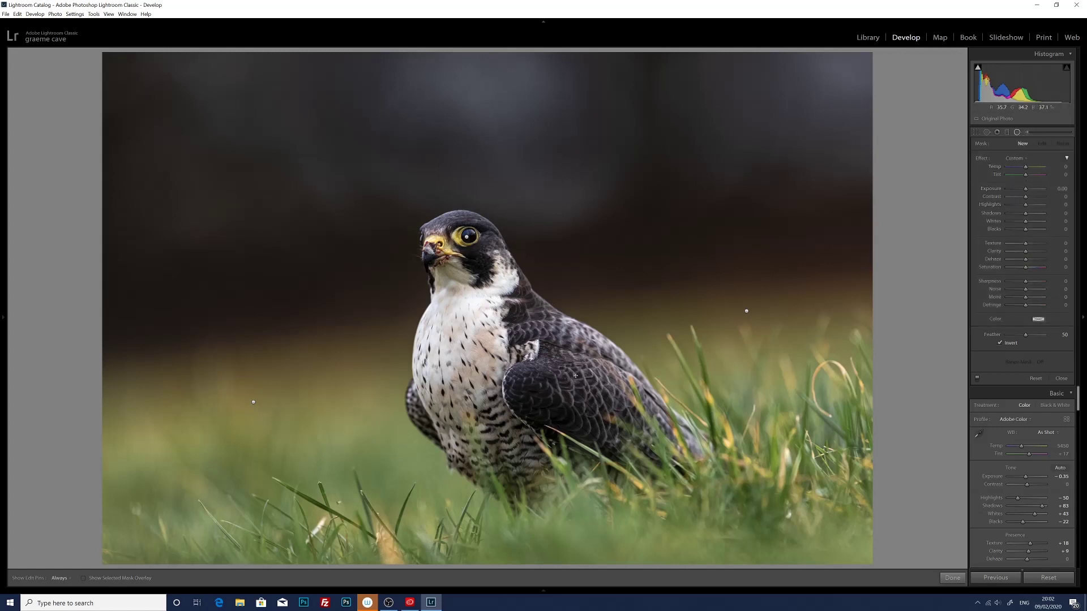
Step: Fit a tall, tilted radial filter over the falcon's body at Exposure 0.53, then close the tool
drag(499, 372, 455, 189)
drag(375, 373, 397, 372)
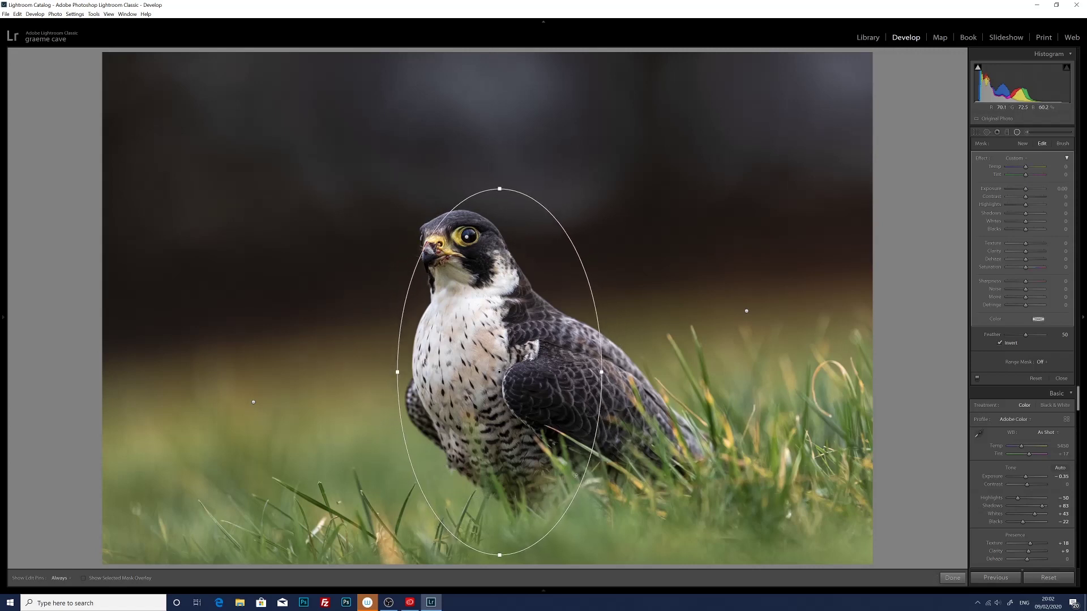
drag(583, 477, 639, 427)
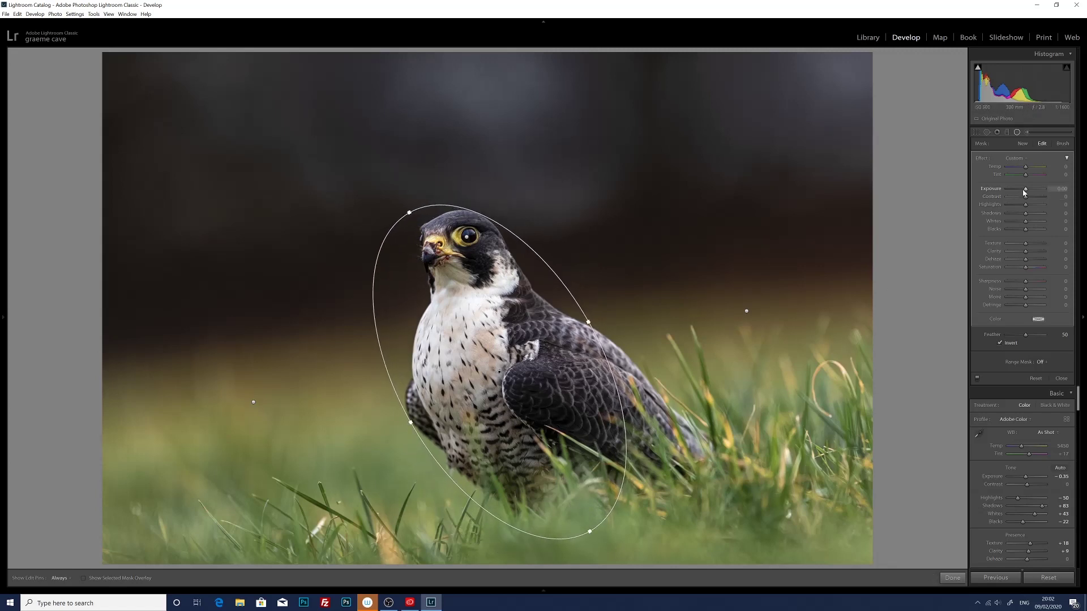
drag(1026, 189, 1029, 192)
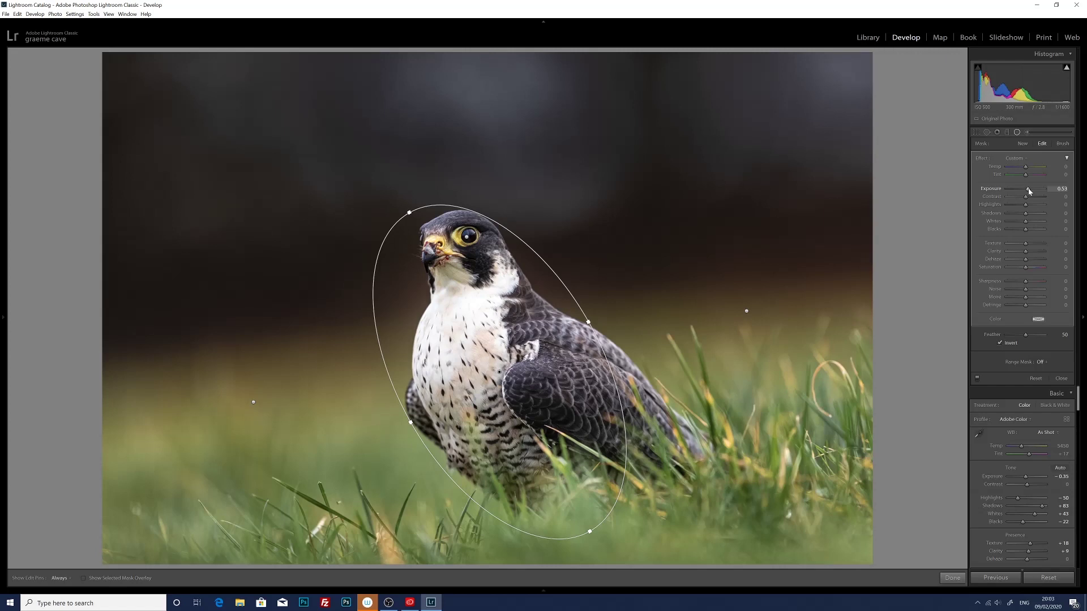
click(1017, 133)
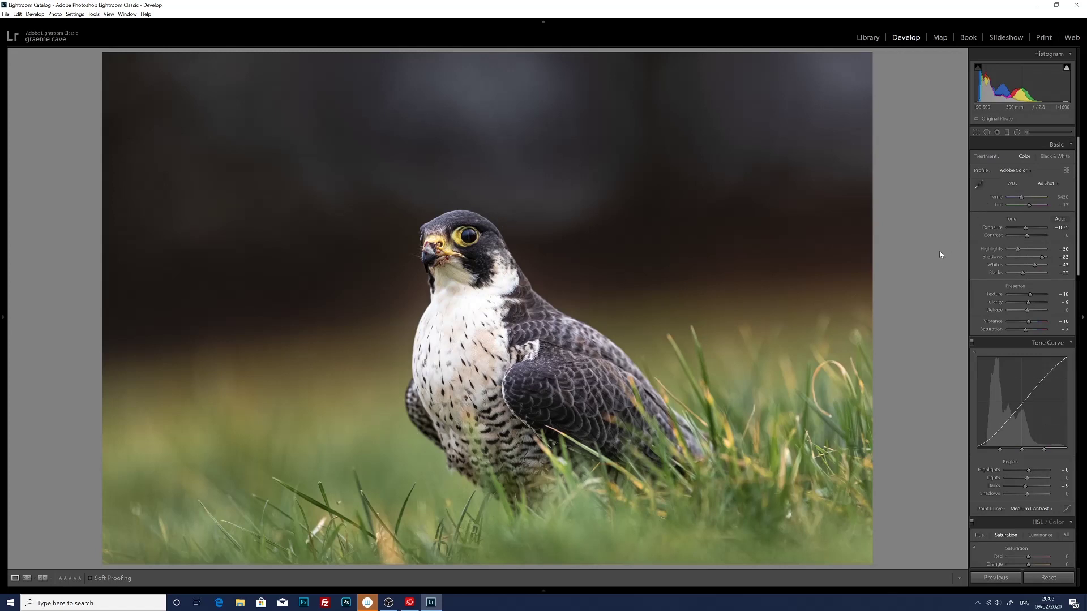
key(backslash)
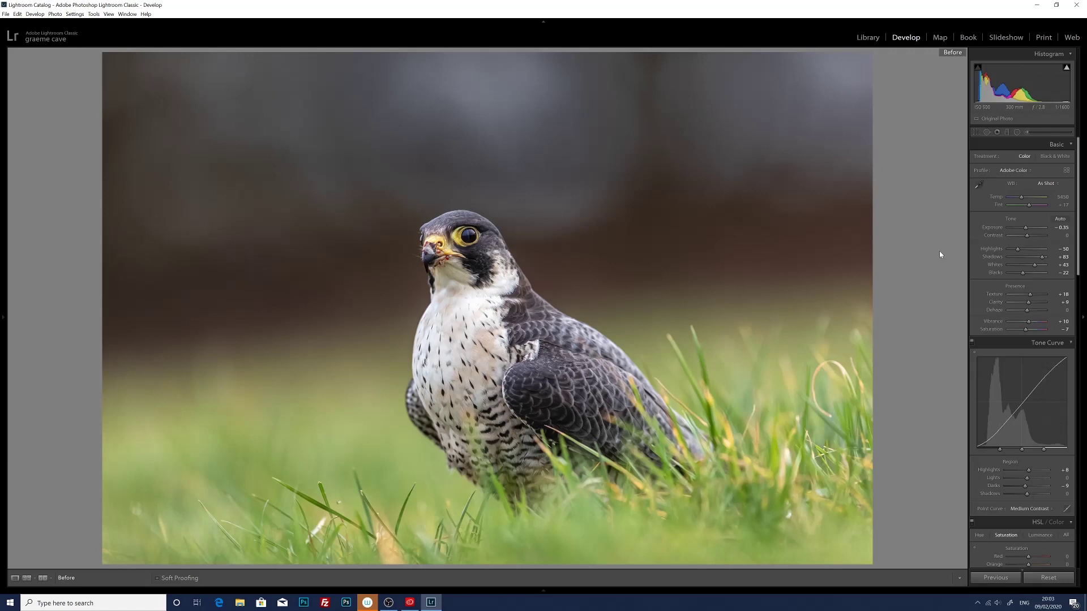
key(backslash)
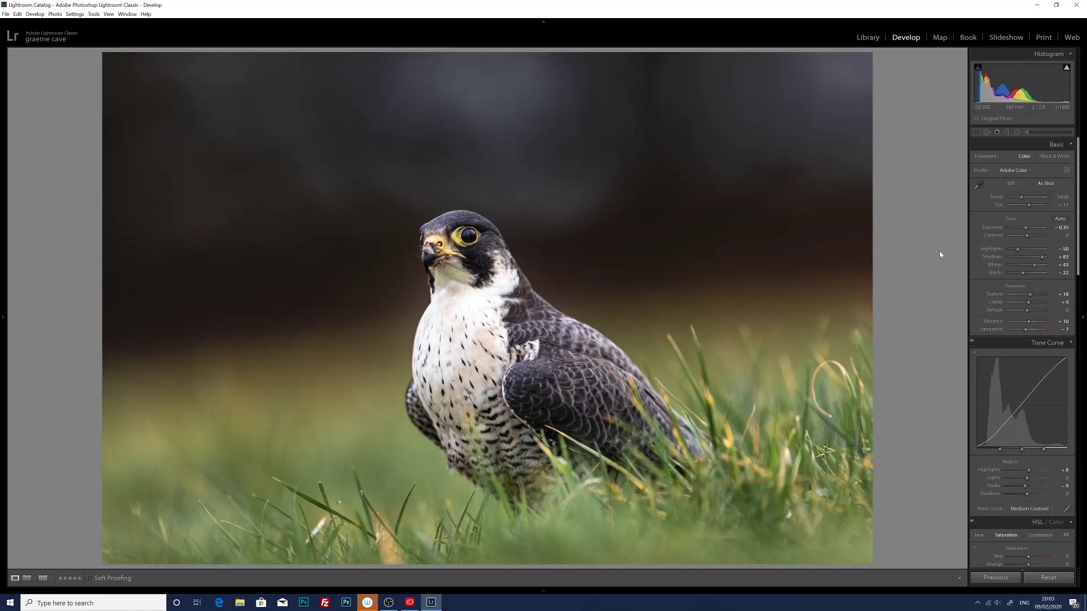
key(backslash)
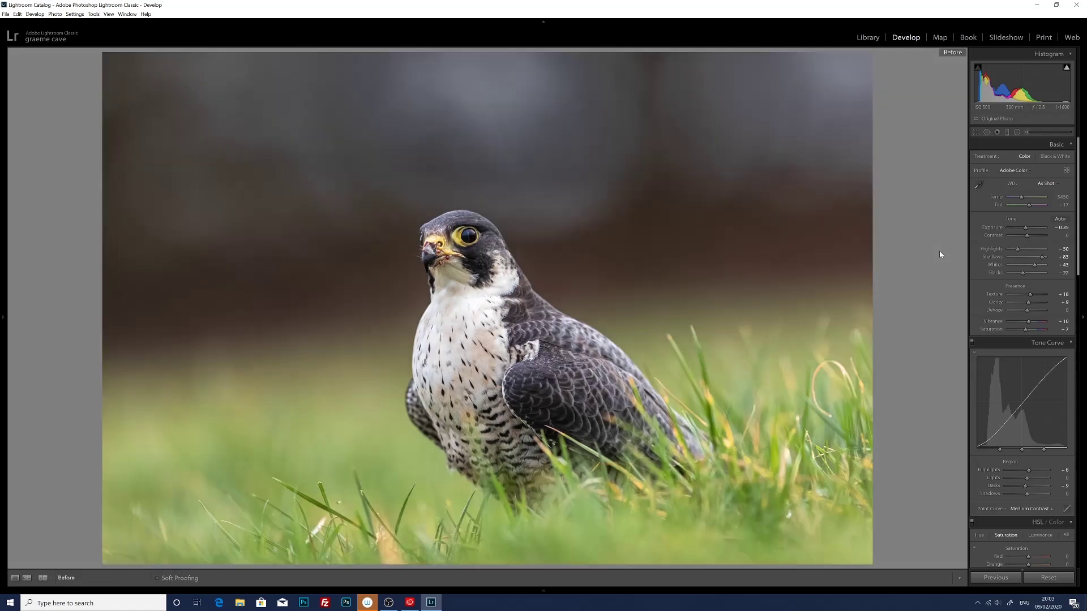
key(backslash)
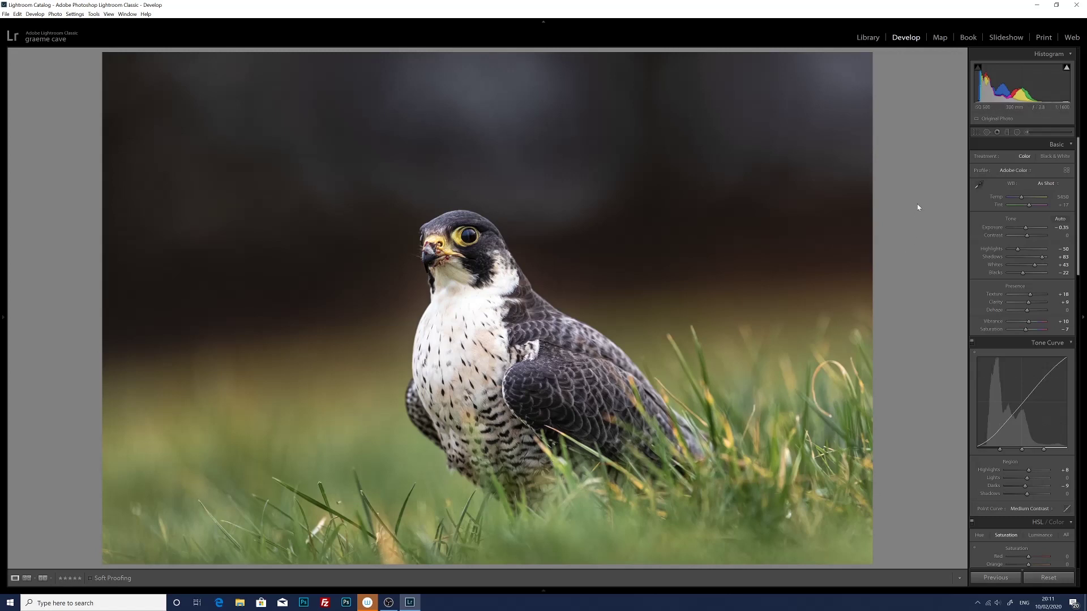
Step: Crop in from the right edge and top-right corner to trim the grass, then apply
click(976, 133)
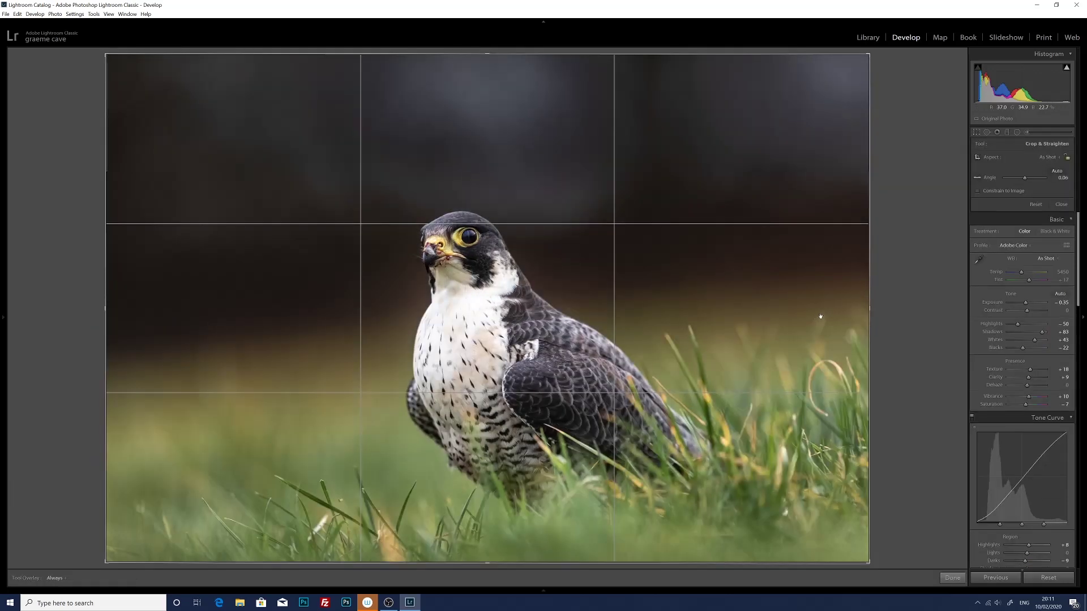
drag(870, 308, 817, 314)
drag(805, 68, 789, 86)
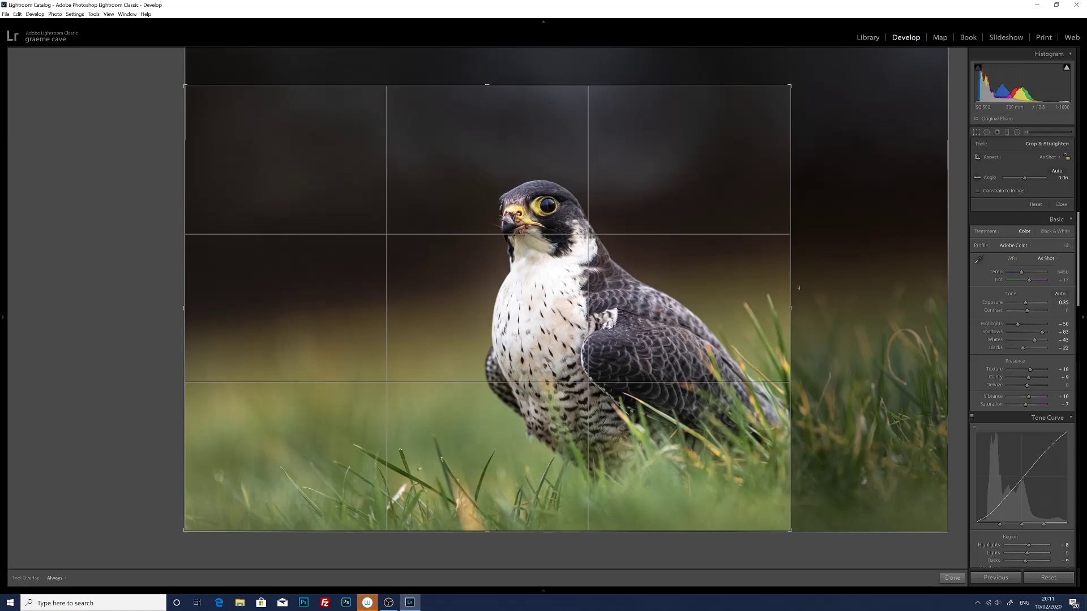
drag(791, 310, 796, 310)
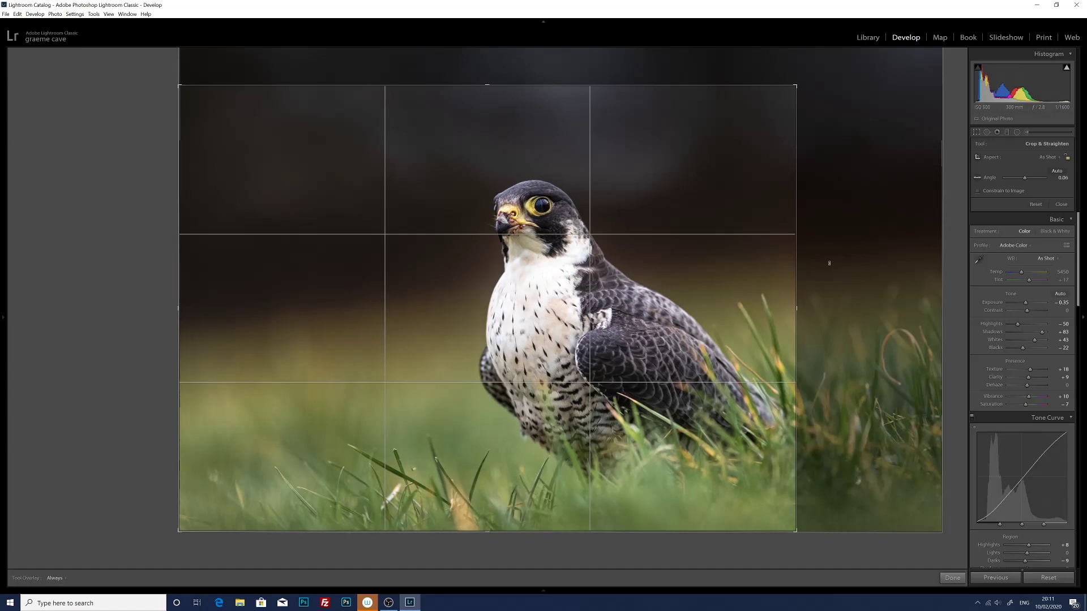
key(Return)
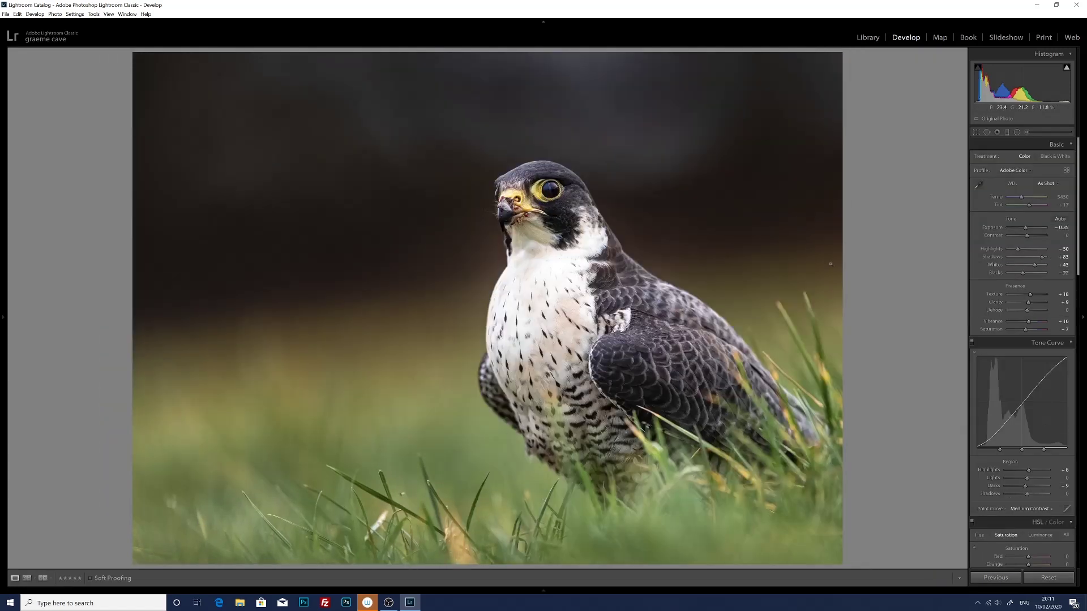